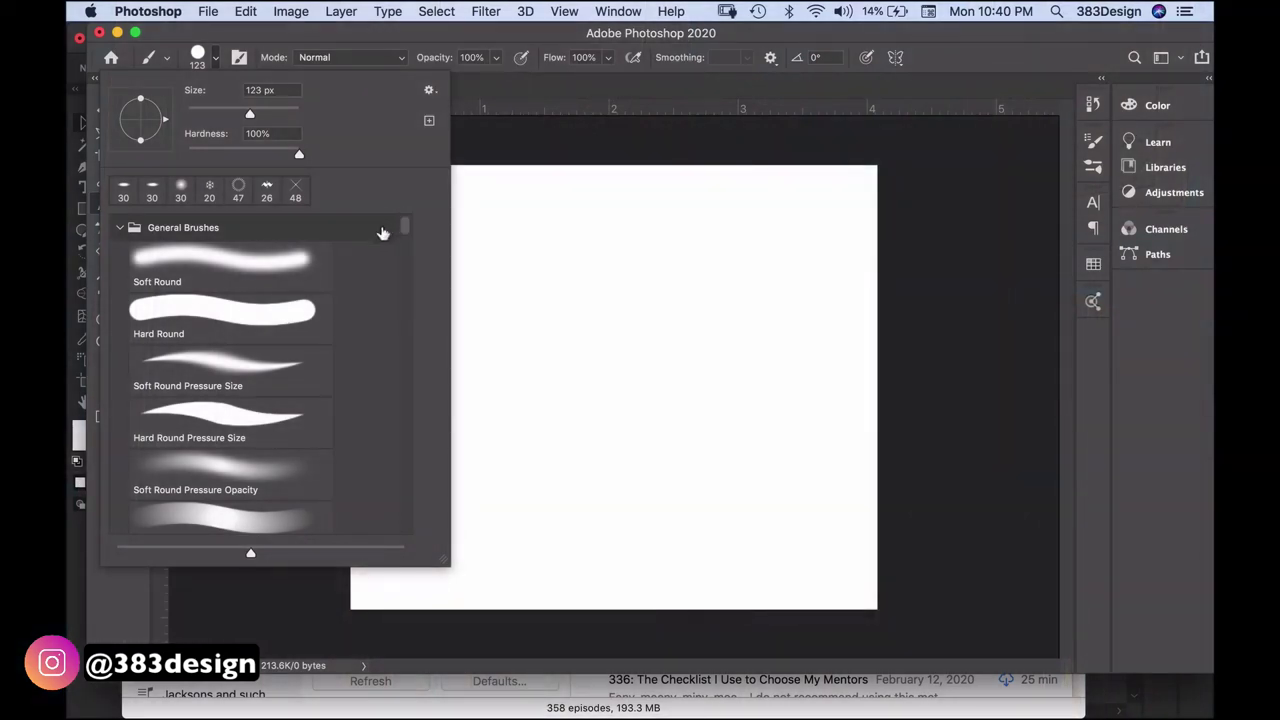
Step: Select the Hard Round brush, shrink it to 25 px and lower its hardness to 50%
{"action": "left_click", "coordinate": [295, 310]}
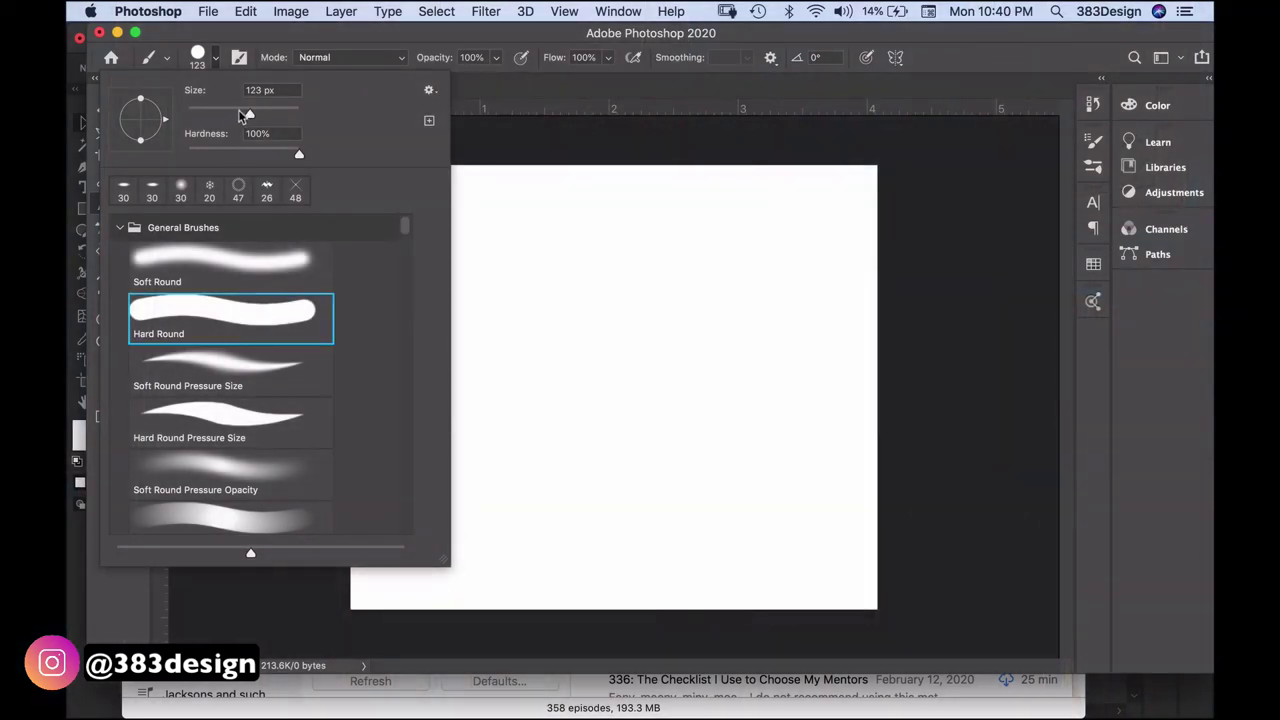
{"action": "mouse_move", "coordinate": [248, 114]}
{"action": "left_mouse_down"}
{"action": "mouse_move", "coordinate": [142, 106]}
{"action": "mouse_move", "coordinate": [142, 117]}
{"action": "left_mouse_up"}
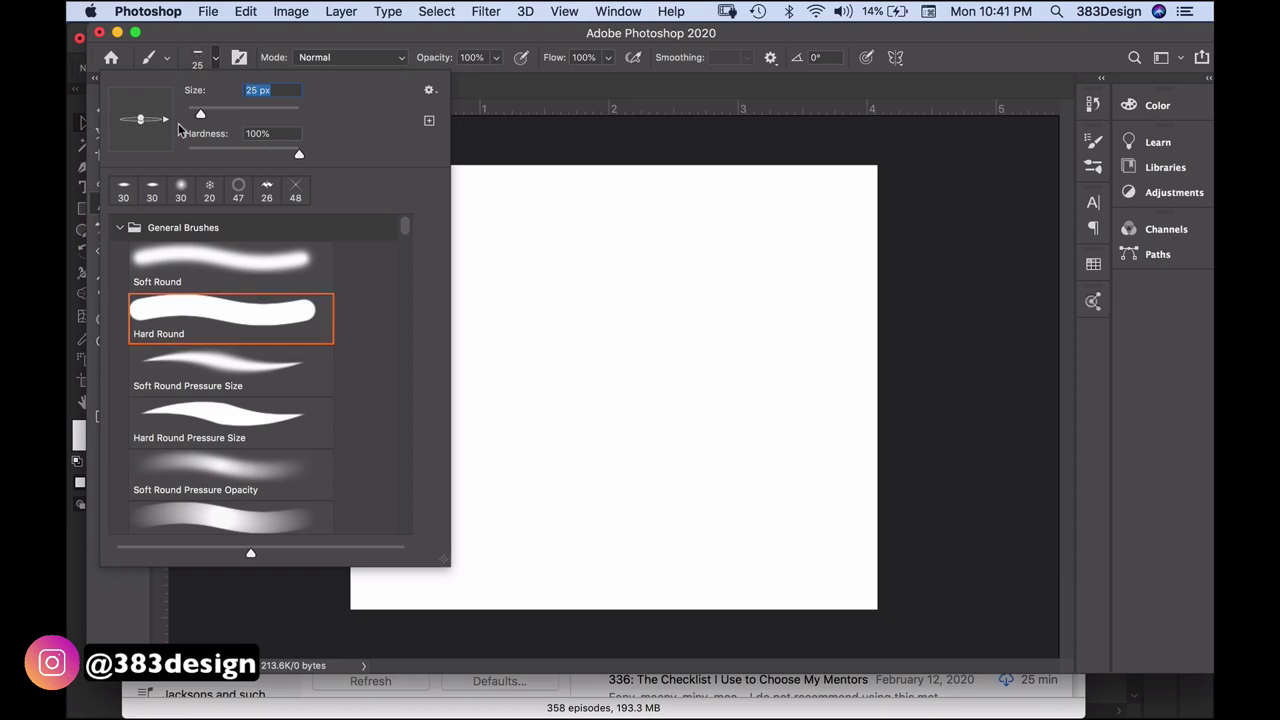
{"action": "left_click_drag", "start_coordinate": [303, 156], "coordinate": [253, 163]}
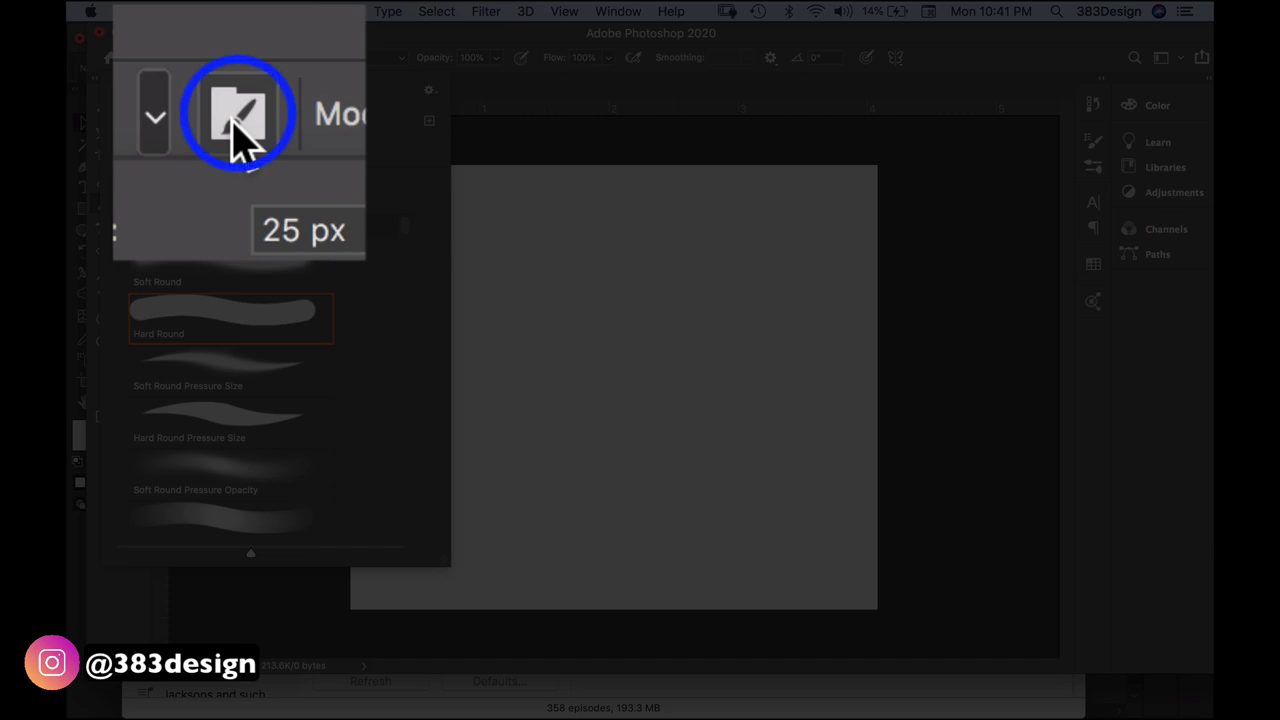
Step: In Brush Settings, raise the 25 px tip's spacing from 5% to 15%
{"action": "left_click", "coordinate": [239, 57]}
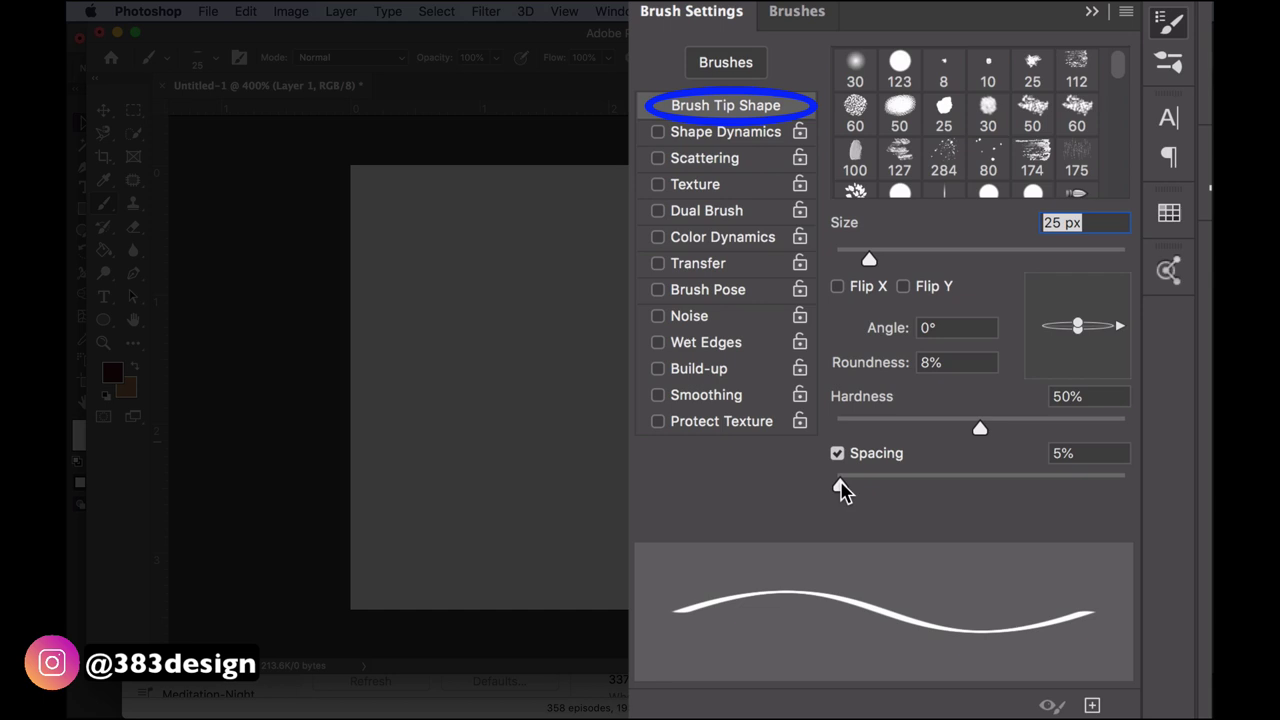
{"action": "left_click_drag", "start_coordinate": [840, 486], "coordinate": [855, 490]}
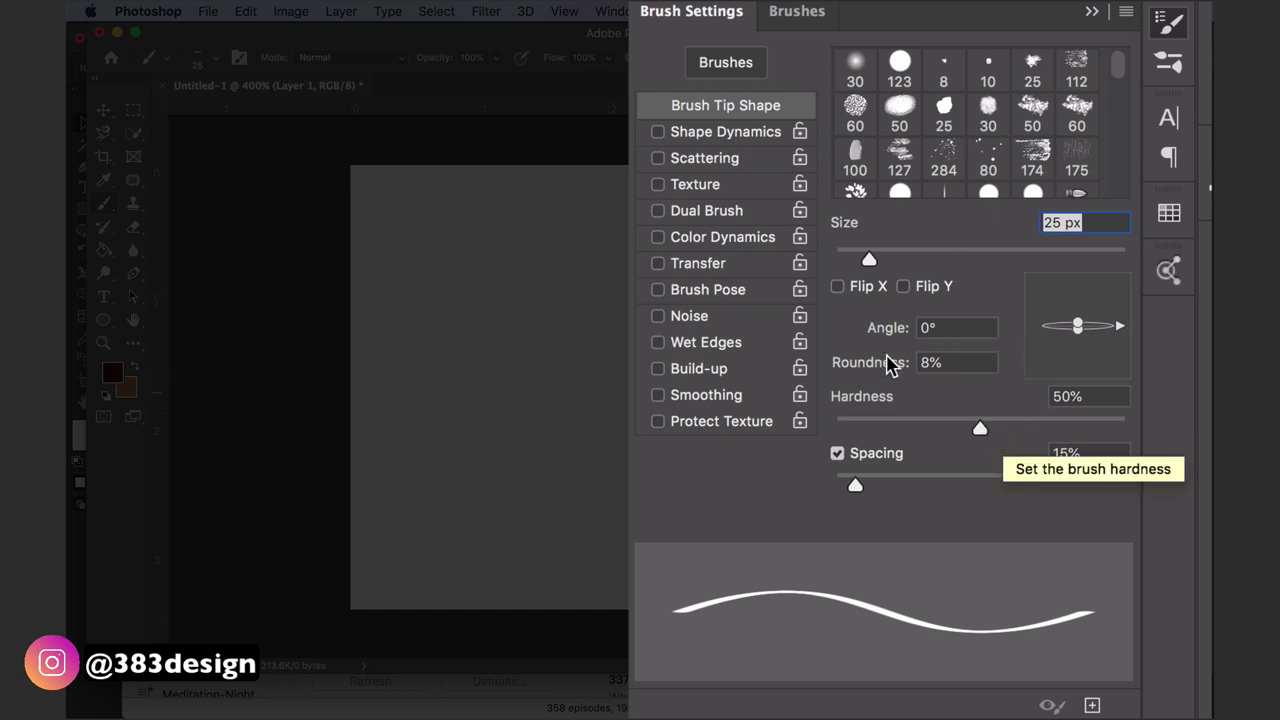
Step: Enable Shape Dynamics with 100% Angle Jitter for spiky, fur-like bristles
{"action": "left_click", "coordinate": [728, 132]}
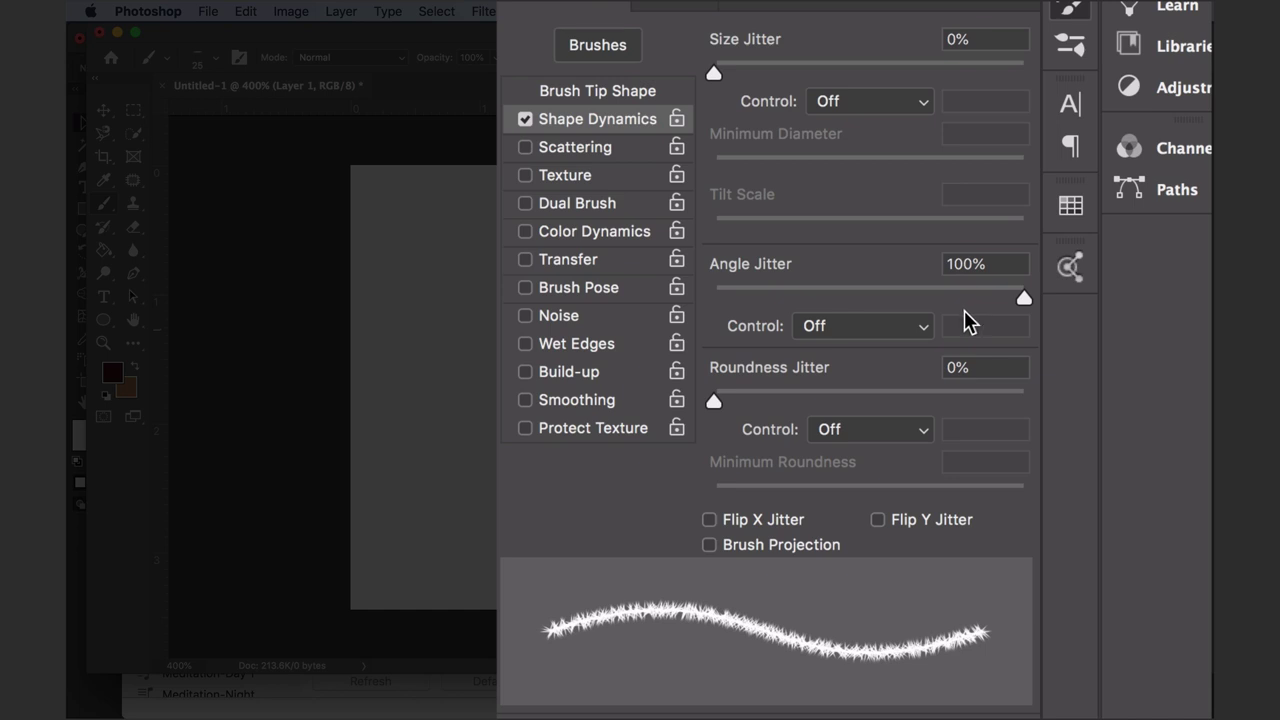
Step: Enable Scattering at 350% with Both Axes checked
{"action": "left_click", "coordinate": [553, 132]}
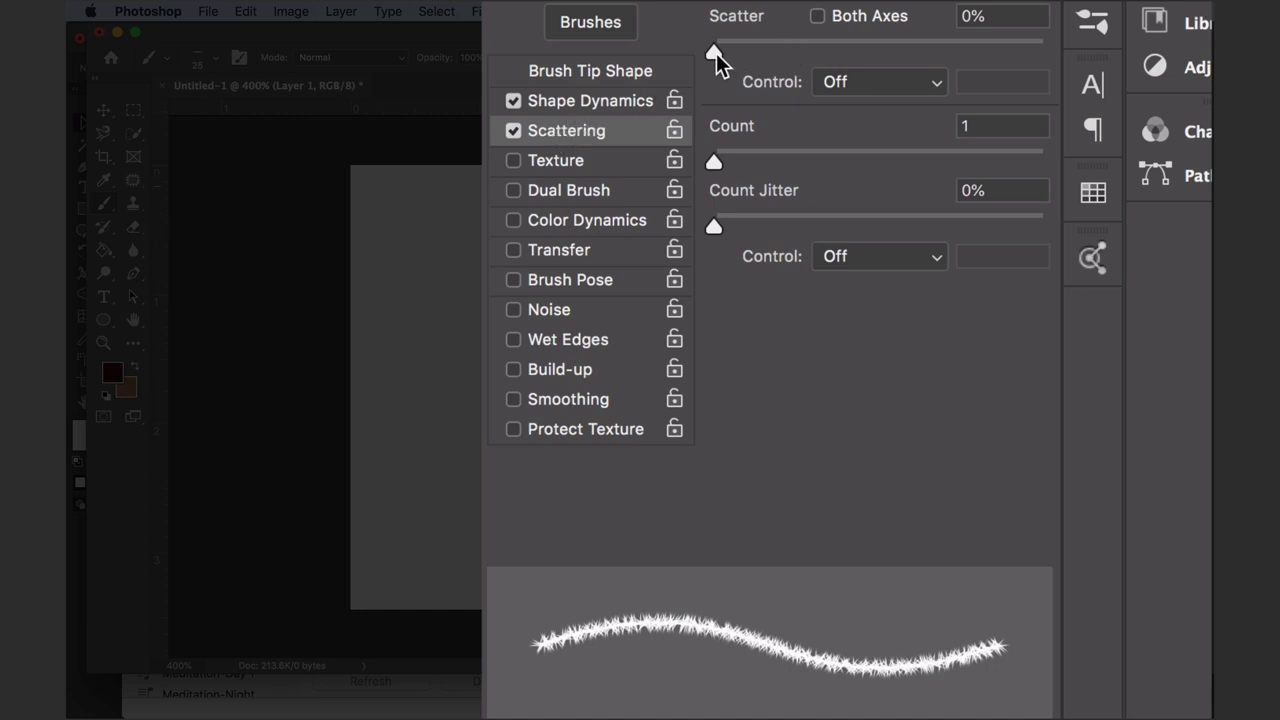
{"action": "mouse_move", "coordinate": [716, 53]}
{"action": "left_mouse_down"}
{"action": "mouse_move", "coordinate": [848, 40]}
{"action": "mouse_move", "coordinate": [738, 64]}
{"action": "mouse_move", "coordinate": [717, 55]}
{"action": "mouse_move", "coordinate": [883, 31]}
{"action": "mouse_move", "coordinate": [824, 36]}
{"action": "mouse_move", "coordinate": [787, 59]}
{"action": "mouse_move", "coordinate": [826, 43]}
{"action": "left_mouse_up"}
{"action": "left_click", "coordinate": [817, 17]}
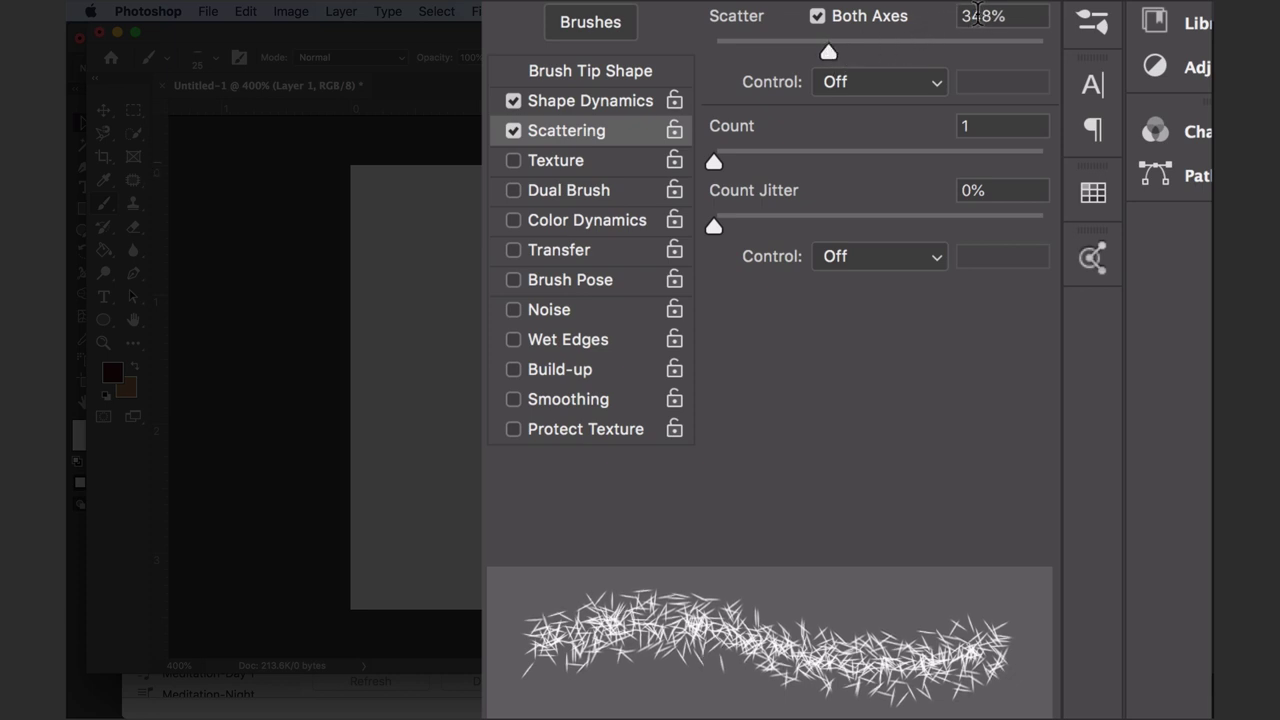
{"action": "left_click_drag", "start_coordinate": [979, 17], "coordinate": [1008, 8]}
{"action": "key", "text": "BackSpace"}
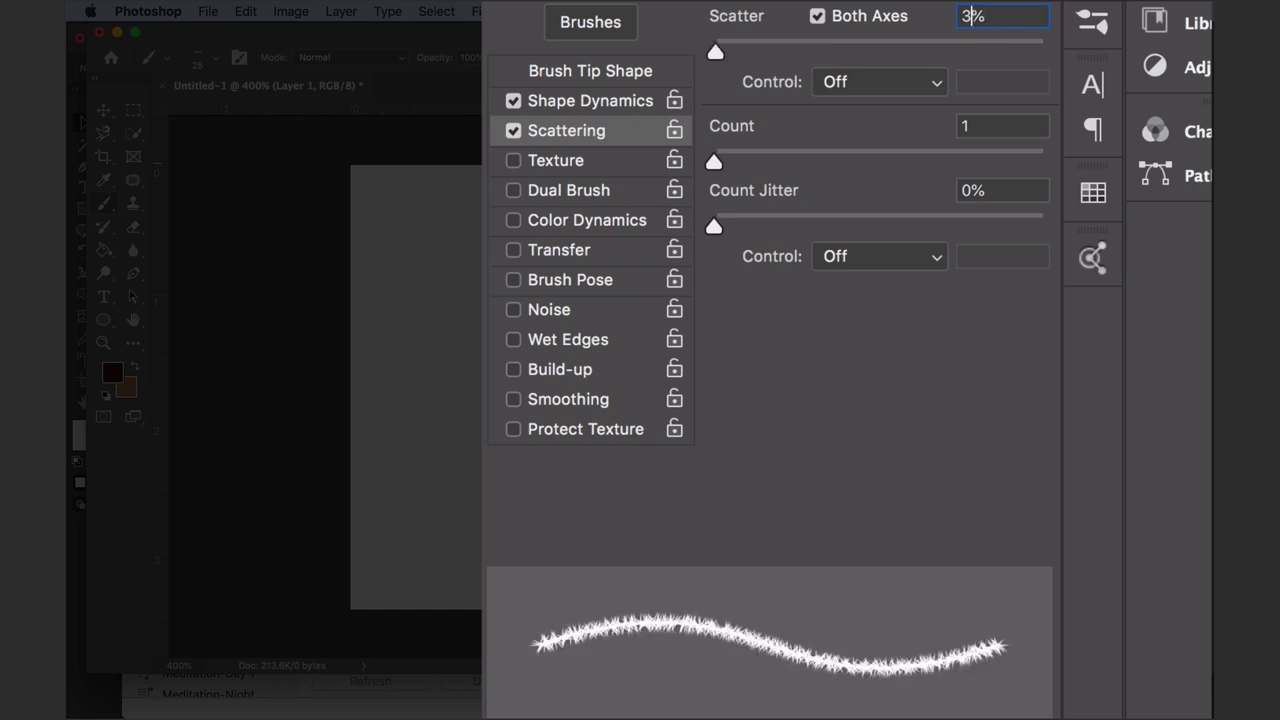
{"action": "type", "text": "50"}
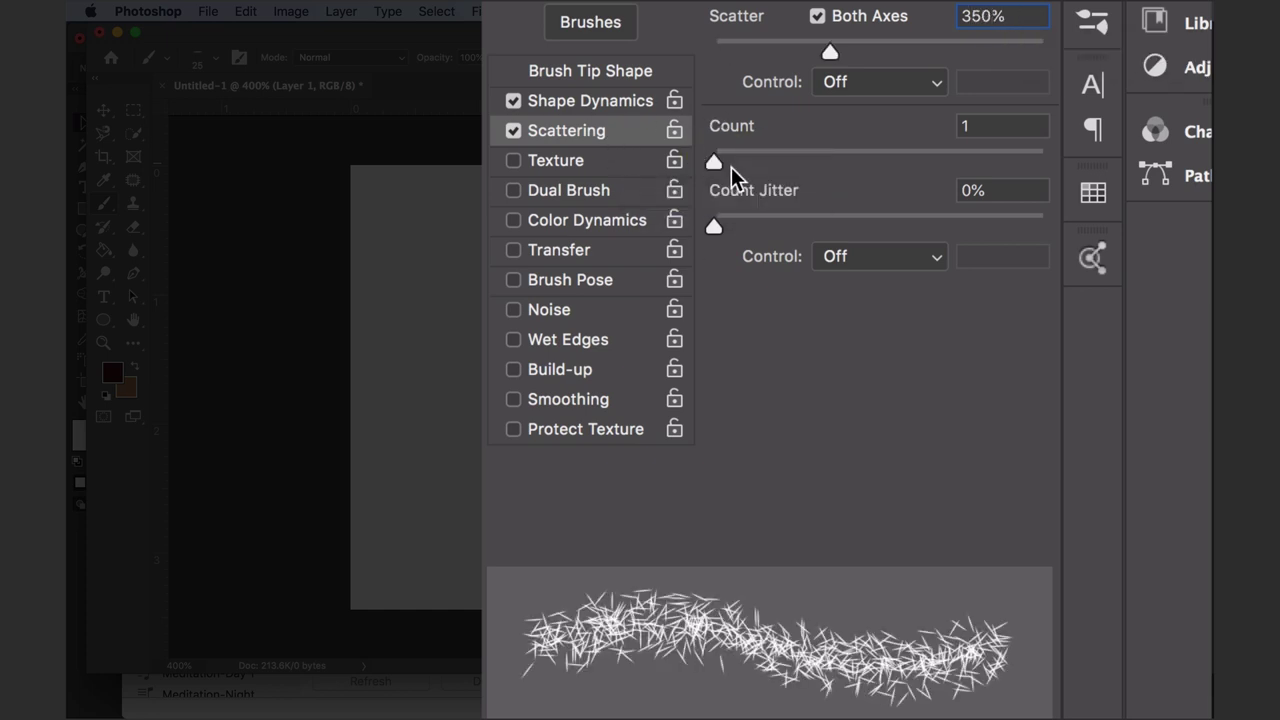
{"action": "key", "text": "Return"}
Step: Set the scatter Count to 4 and Count Jitter to nearly 100%
{"action": "left_click_drag", "start_coordinate": [721, 160], "coordinate": [772, 161]}
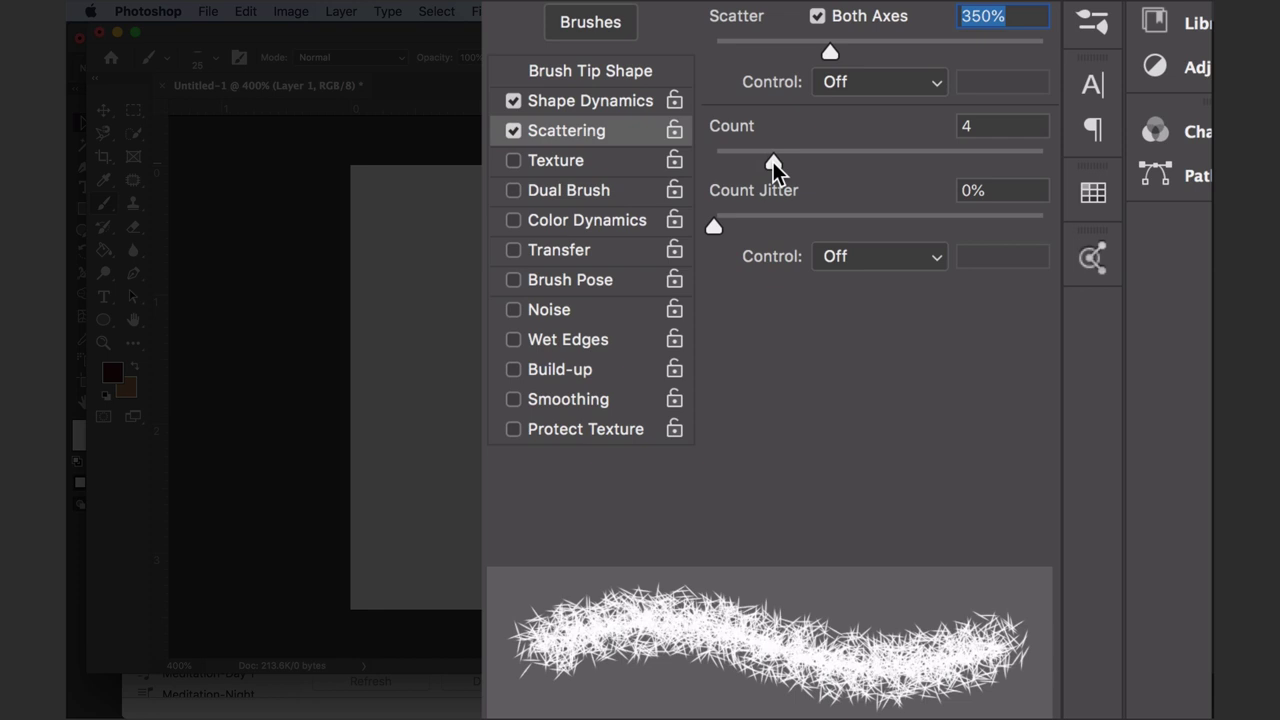
{"action": "mouse_move", "coordinate": [722, 237]}
{"action": "left_mouse_down"}
{"action": "mouse_move", "coordinate": [930, 176]}
{"action": "mouse_move", "coordinate": [1037, 169]}
{"action": "left_mouse_up"}
{"action": "left_click", "coordinate": [570, 222]}
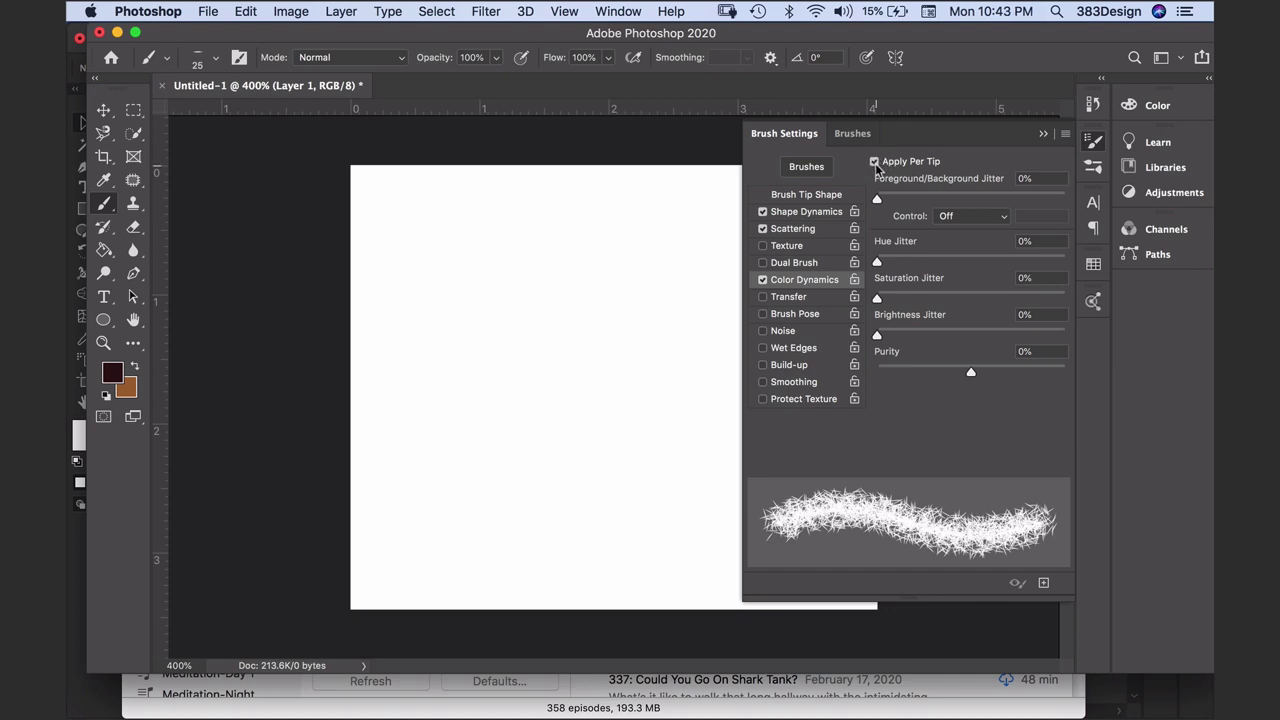
Step: Apply Color Dynamics per tip and set the background colour to brown #a36f40
{"action": "left_click", "coordinate": [875, 163]}
{"action": "left_click", "coordinate": [118, 382]}
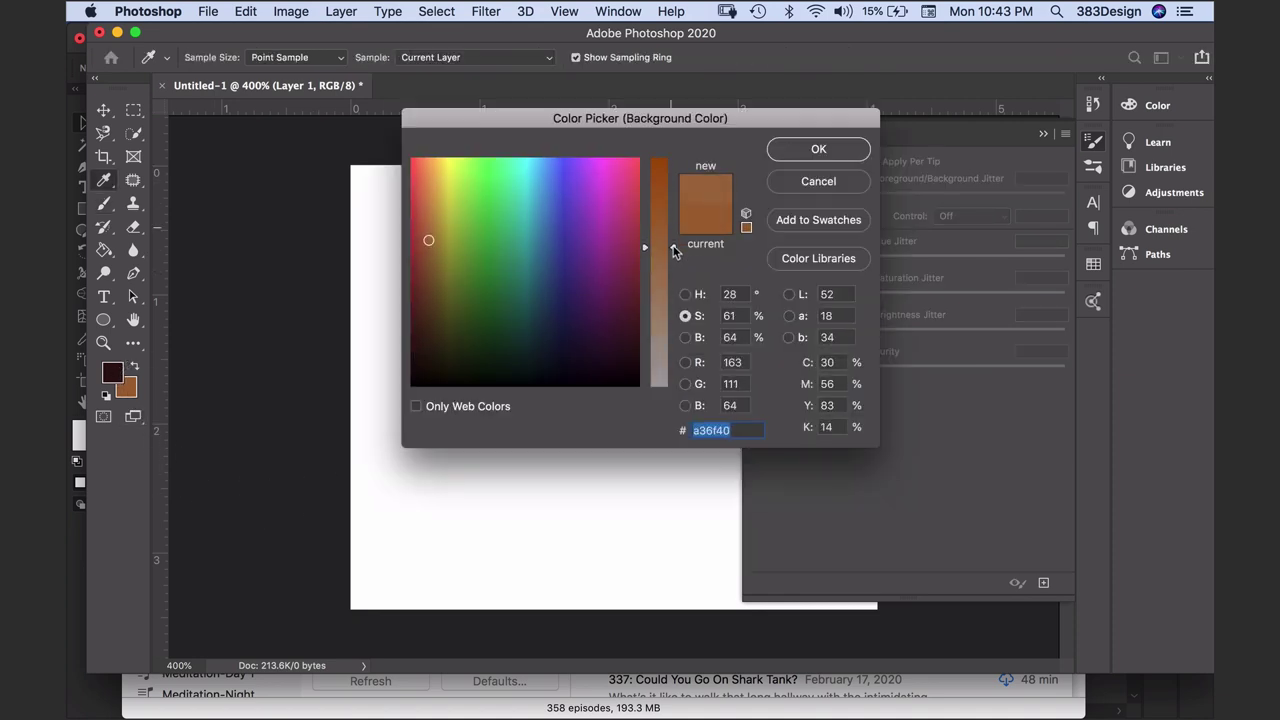
{"action": "left_click", "coordinate": [795, 149]}
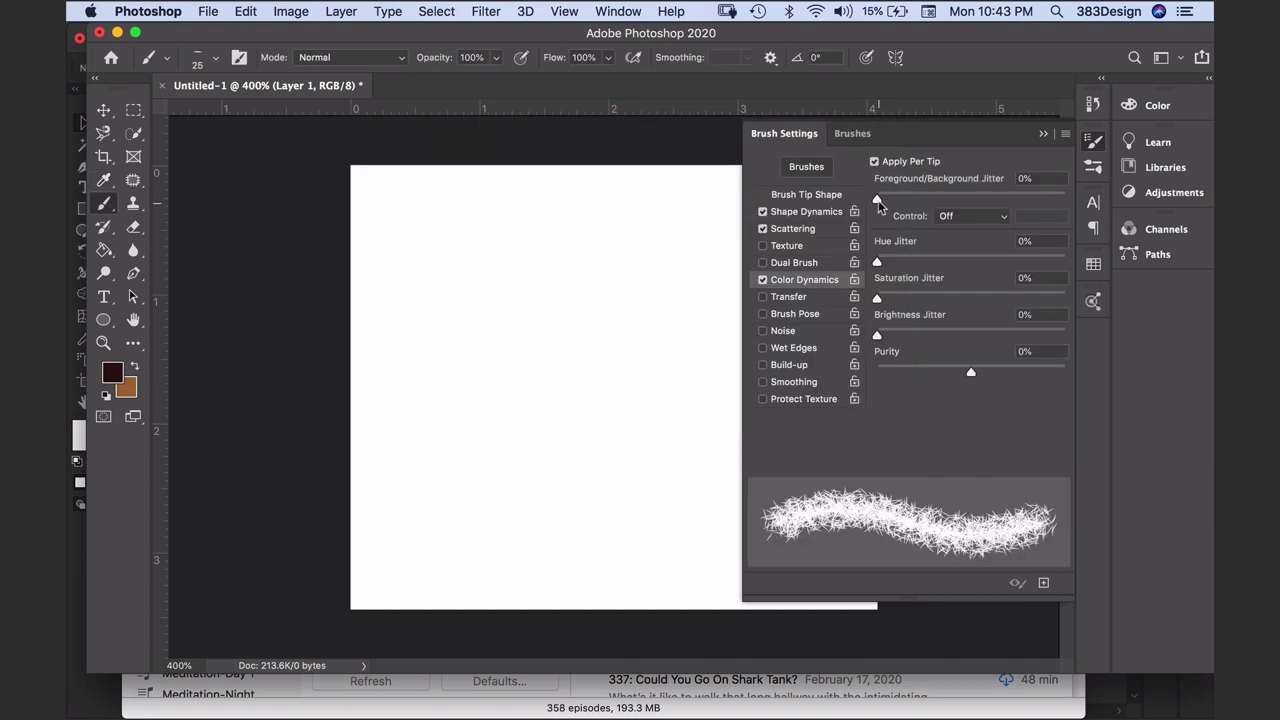
Step: Raise Foreground/Background Jitter to 100% while painting two horizontal brown fur strokes, zooming in
{"action": "left_click_drag", "start_coordinate": [878, 200], "coordinate": [963, 199]}
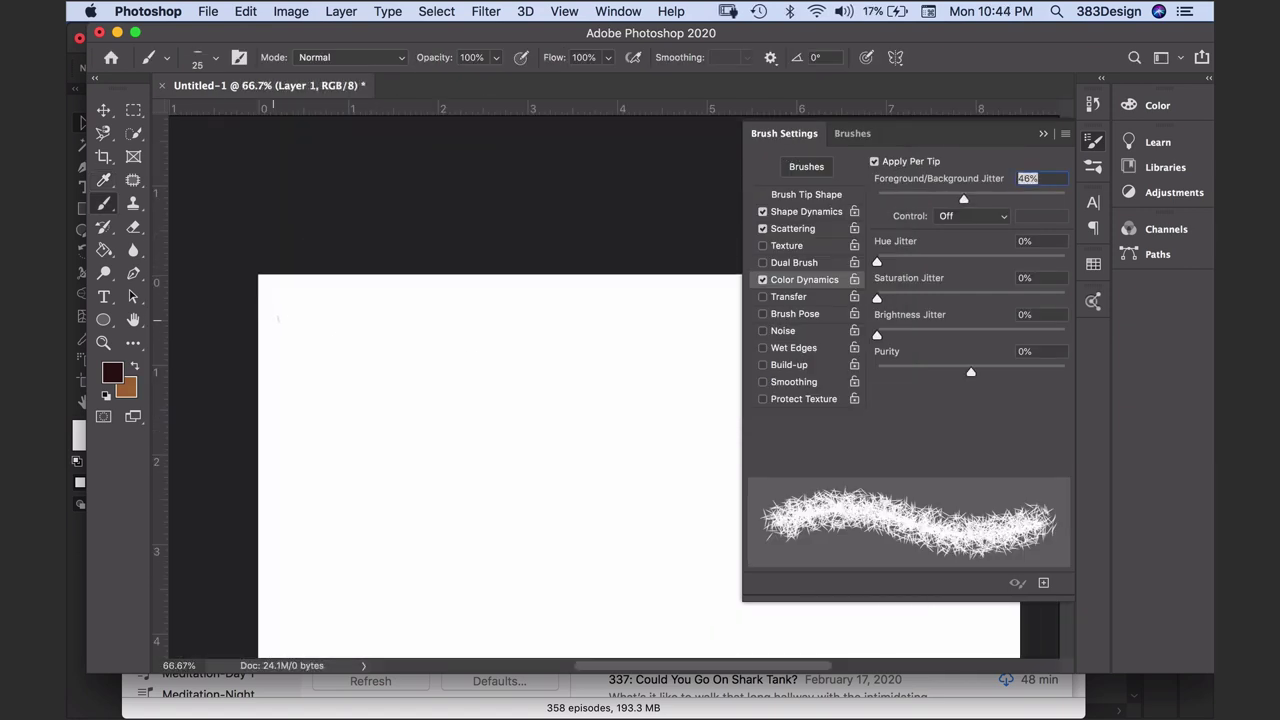
{"action": "left_click", "coordinate": [289, 316]}
{"action": "left_click_drag", "start_coordinate": [289, 316], "coordinate": [530, 316]}
{"action": "left_click_drag", "start_coordinate": [965, 200], "coordinate": [1031, 200]}
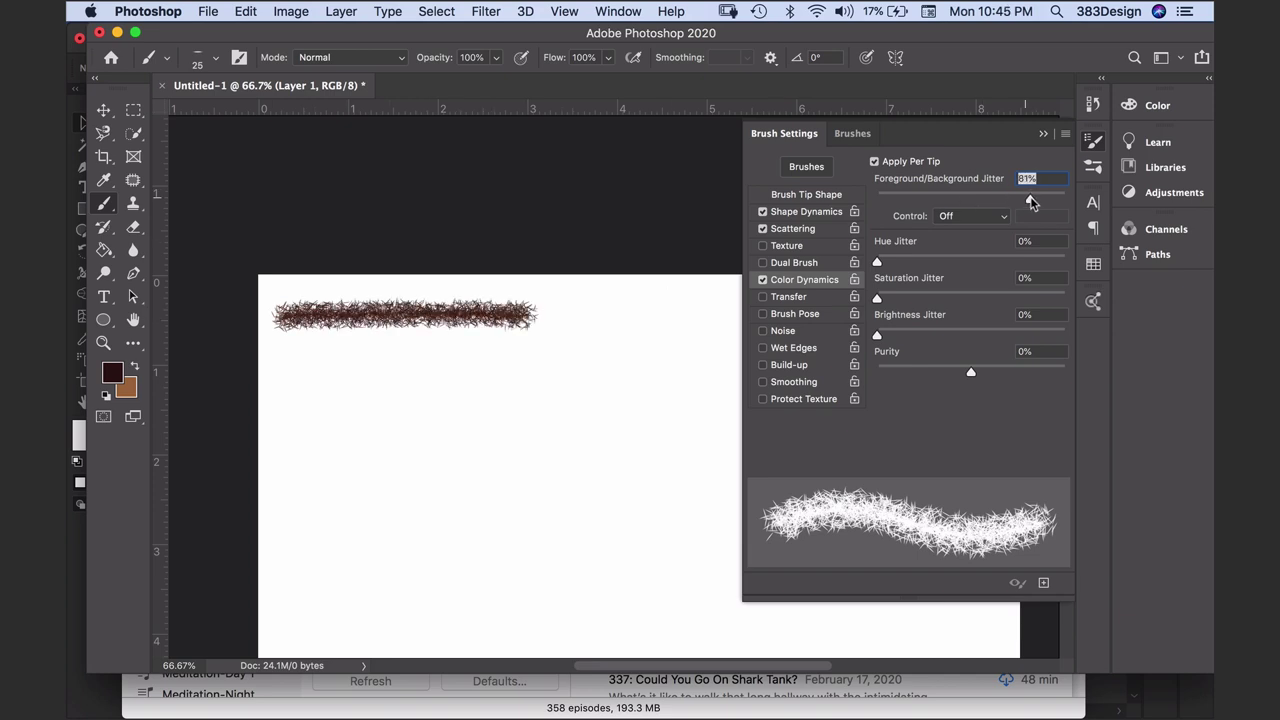
{"action": "left_click_drag", "start_coordinate": [280, 370], "coordinate": [545, 370]}
{"action": "key", "text": "super+1"}
{"action": "key", "text": "super+equal"}
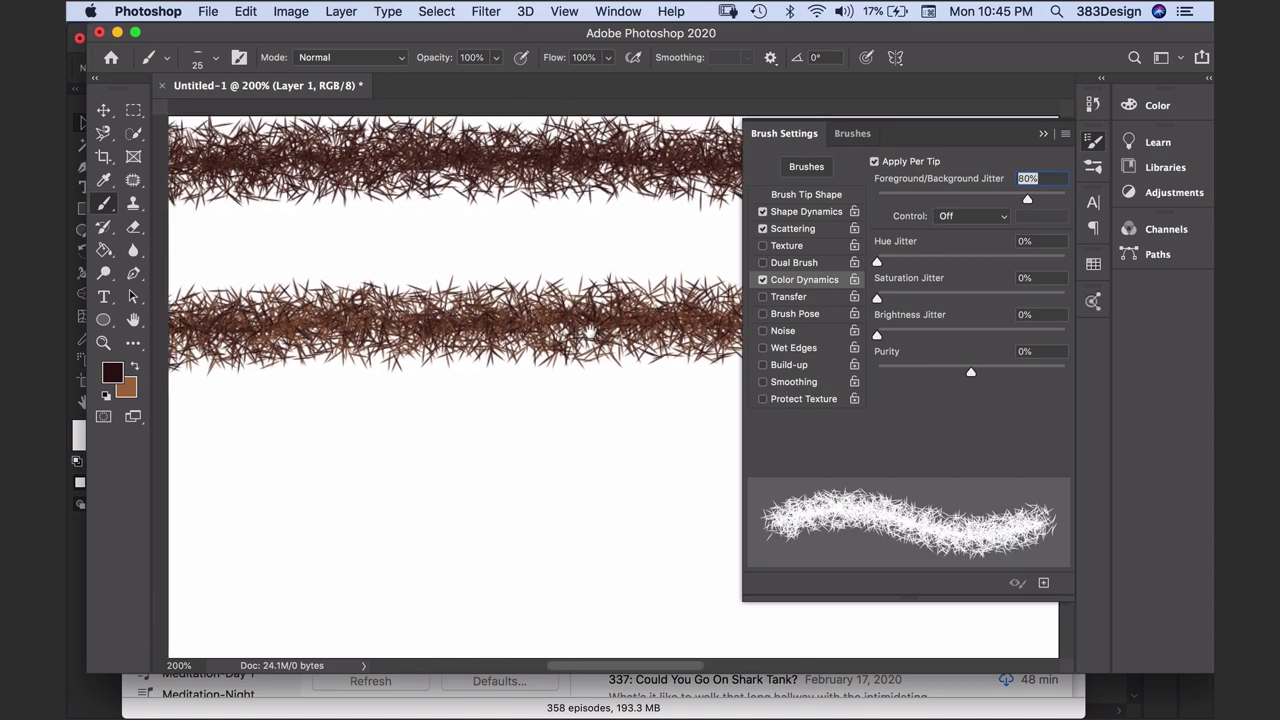
{"action": "left_click_drag", "start_coordinate": [1027, 199], "coordinate": [1080, 203]}
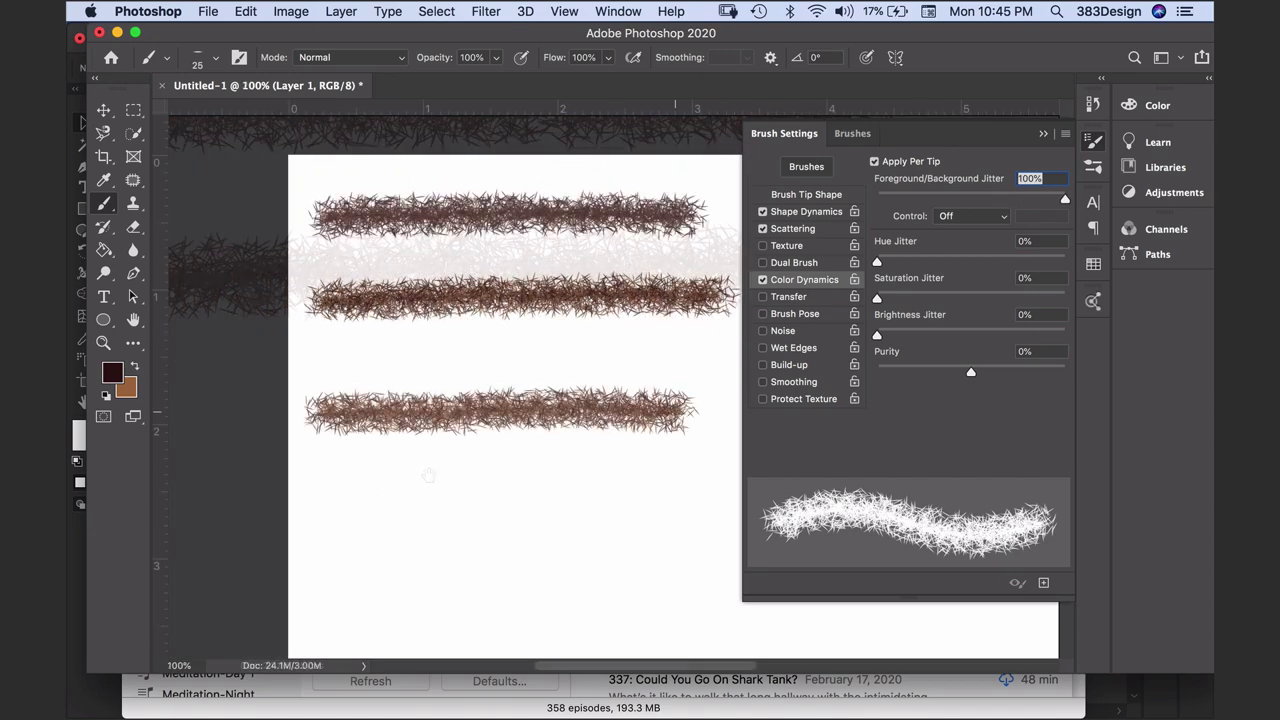
{"action": "left_click", "coordinate": [600, 392], "text": "super"}
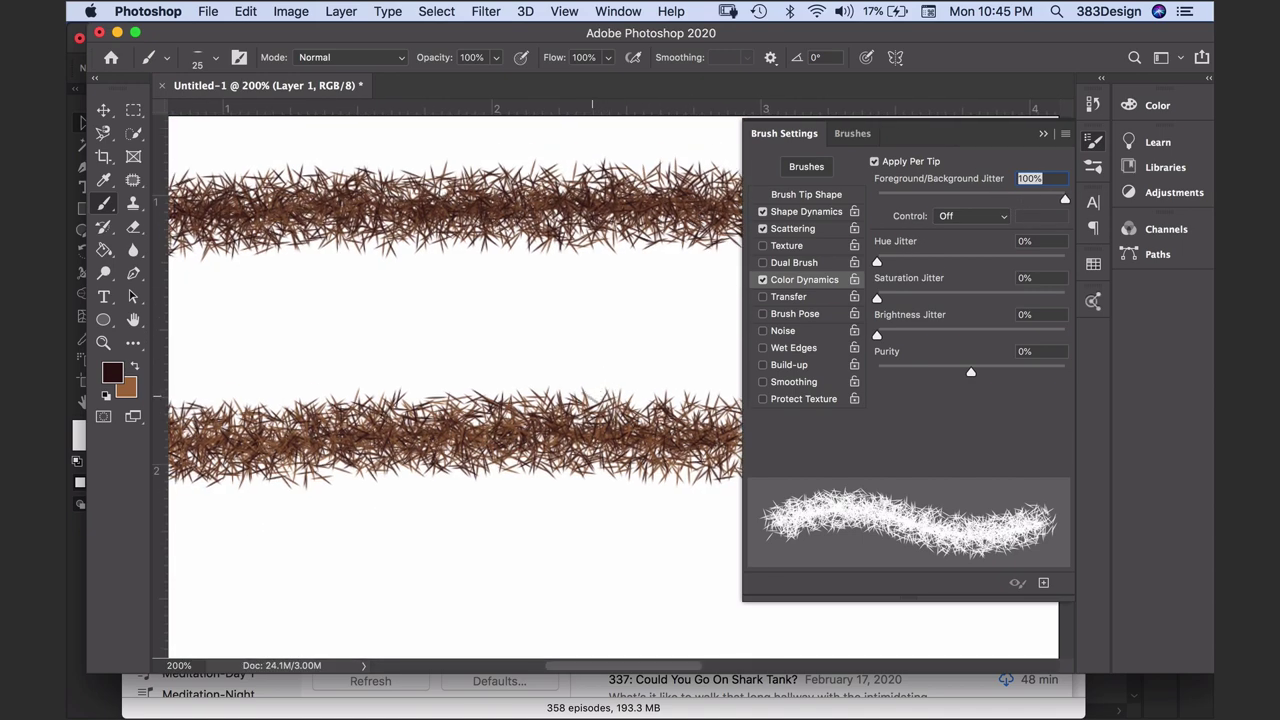
Step: Add strong Hue Jitter and paint a full-length multicoloured fur stroke below the brown ones
{"action": "left_click_drag", "start_coordinate": [500, 503], "coordinate": [527, 330]}
{"action": "left_click", "coordinate": [556, 441], "text": "alt+super"}
{"action": "left_click_drag", "start_coordinate": [877, 262], "coordinate": [1013, 260]}
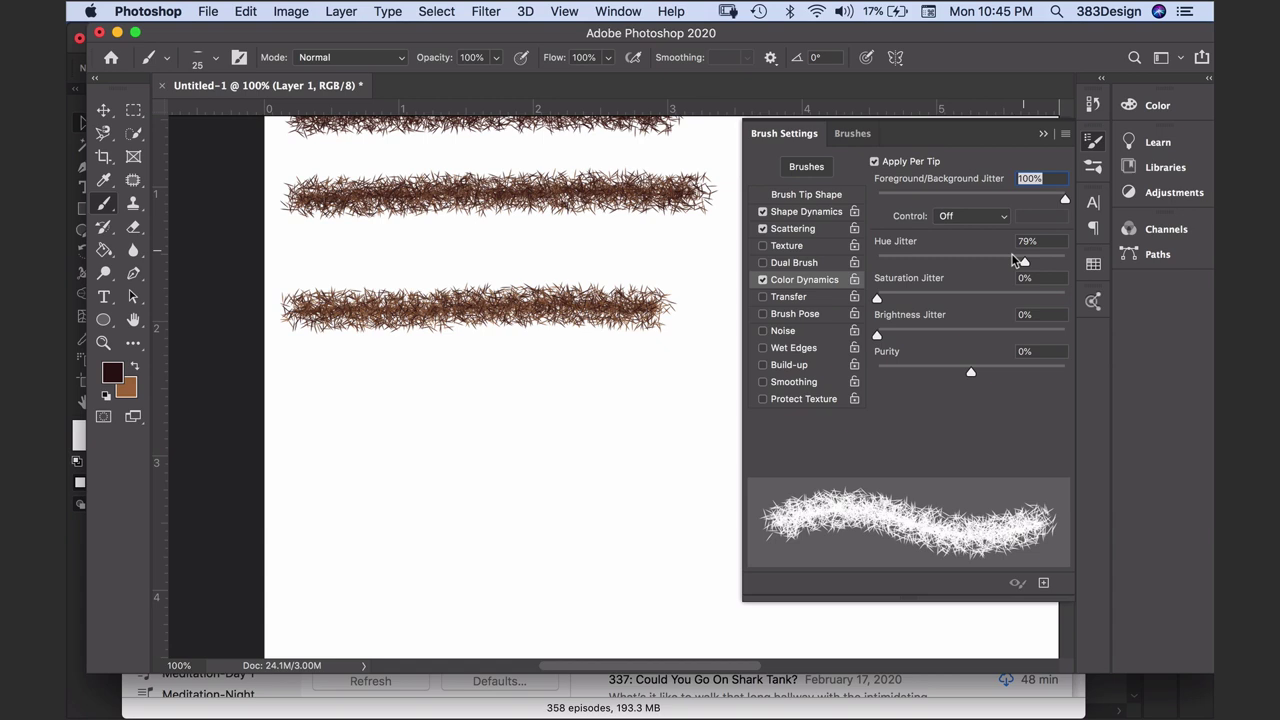
{"action": "left_click_drag", "start_coordinate": [298, 443], "coordinate": [666, 437]}
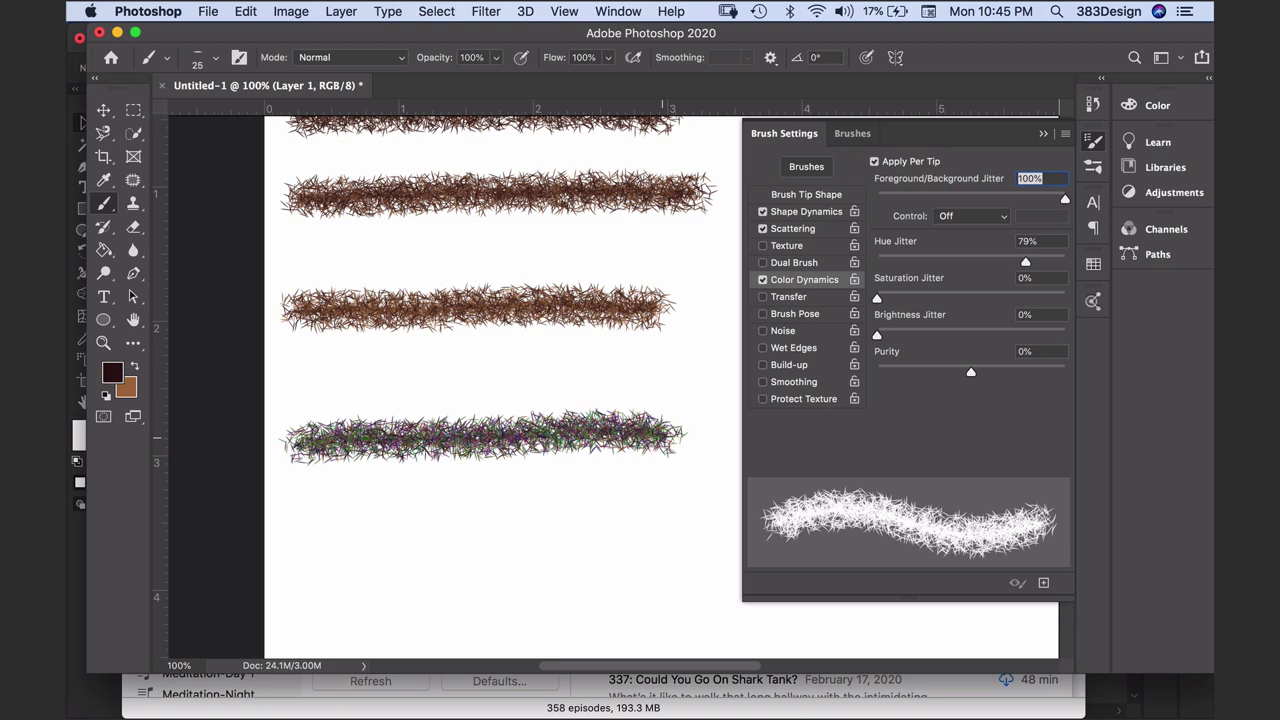
{"action": "key", "text": "ctrl+z"}
{"action": "left_click_drag", "start_coordinate": [540, 436], "coordinate": [686, 436]}
Step: Remove the hue variation and paint a new brown fur test stroke
{"action": "left_click_drag", "start_coordinate": [1025, 264], "coordinate": [892, 299]}
{"action": "left_click_drag", "start_coordinate": [350, 535], "coordinate": [580, 535]}
{"action": "key", "text": "super+plus"}
{"action": "scroll", "coordinate": [455, 385], "scroll_direction": "down", "scroll_amount": 5}
{"action": "scroll", "coordinate": [455, 385], "scroll_direction": "left", "scroll_amount": 5}
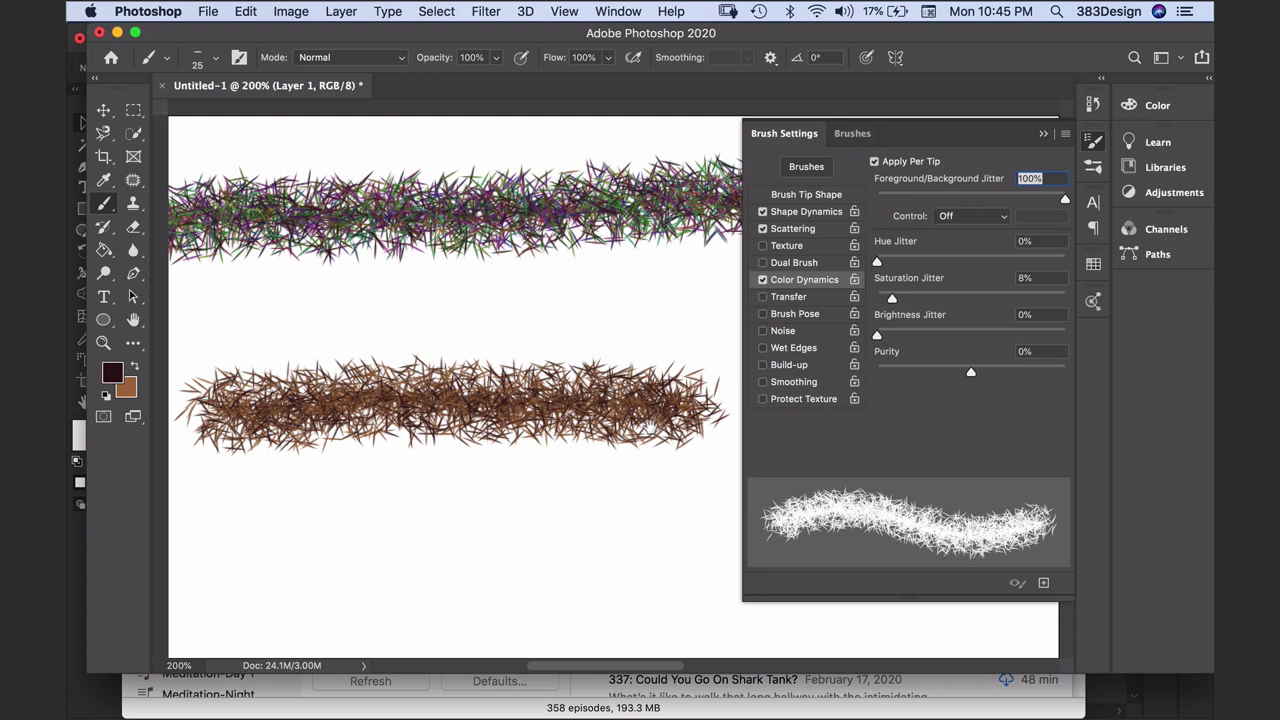
Step: Add strong Saturation Jitter and paint another brown fur stroke below the others
{"action": "left_click_drag", "start_coordinate": [892, 298], "coordinate": [1031, 296]}
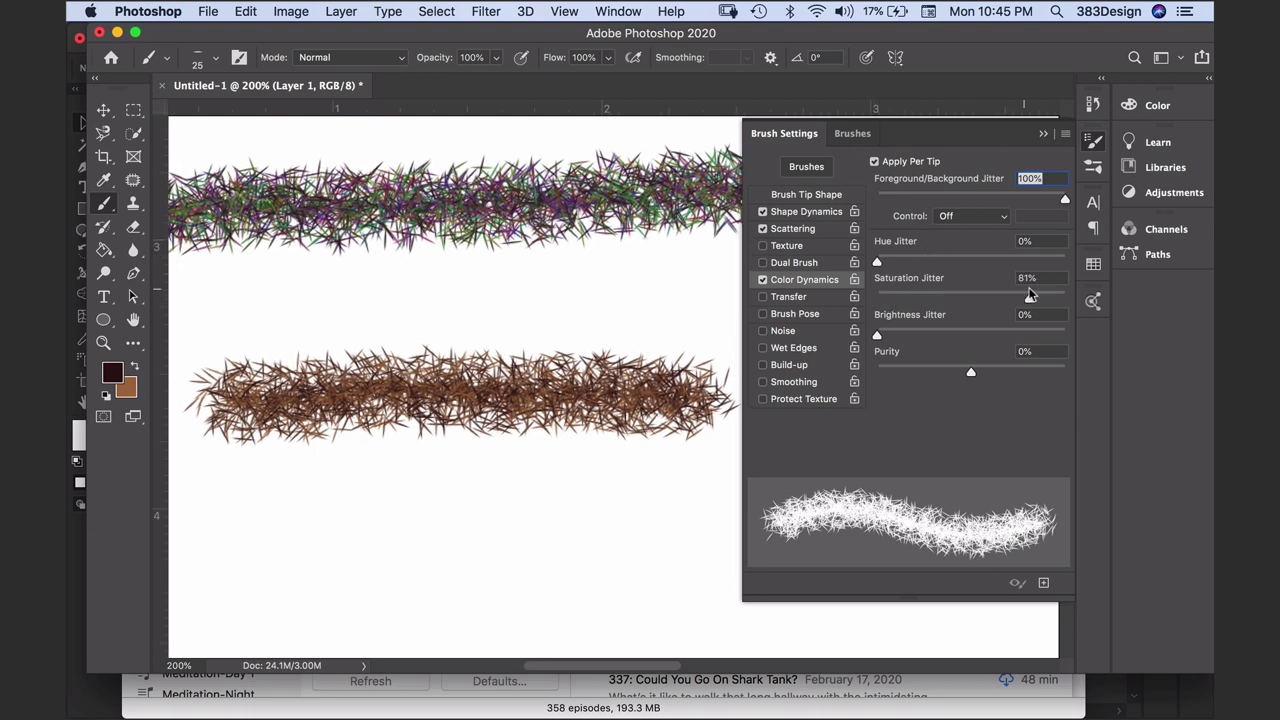
{"action": "mouse_move", "coordinate": [245, 515]}
{"action": "left_mouse_down"}
{"action": "mouse_move", "coordinate": [630, 512]}
{"action": "mouse_move", "coordinate": [680, 540]}
{"action": "left_mouse_up"}
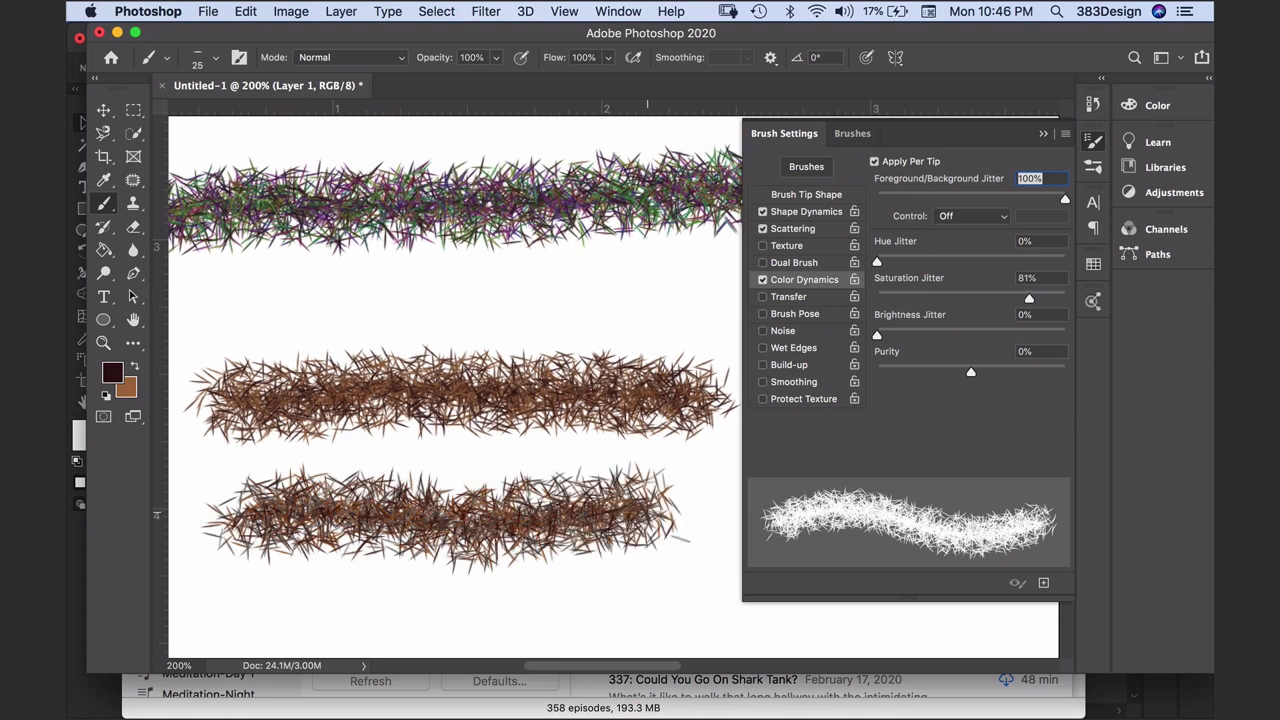
{"action": "scroll", "coordinate": [510, 495], "scroll_direction": "down", "scroll_amount": 5}
{"action": "key", "text": "super+minus"}
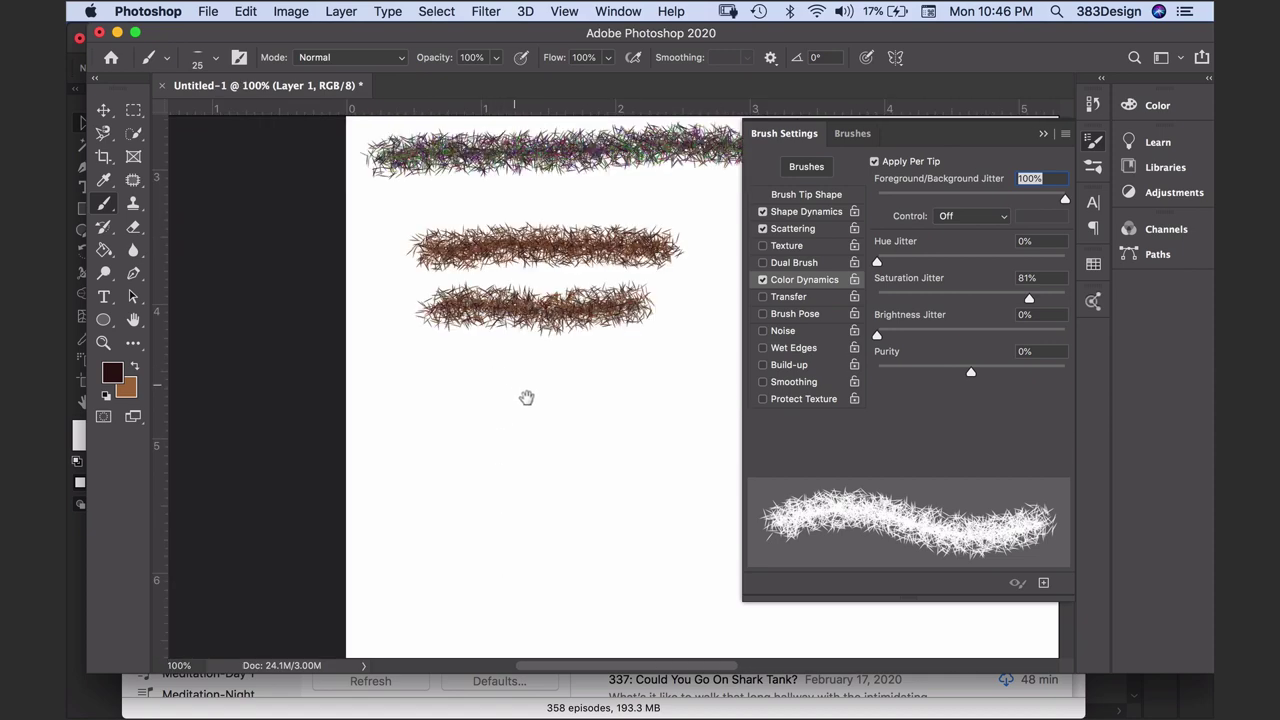
Step: Raise Brightness Jitter to 100%, painting two more brown fur test strokes
{"action": "mouse_move", "coordinate": [892, 298]}
{"action": "left_mouse_down"}
{"action": "mouse_move", "coordinate": [877, 298]}
{"action": "mouse_move", "coordinate": [926, 334]}
{"action": "left_mouse_up"}
{"action": "left_click", "coordinate": [391, 420]}
{"action": "left_click_drag", "start_coordinate": [391, 420], "coordinate": [620, 418]}
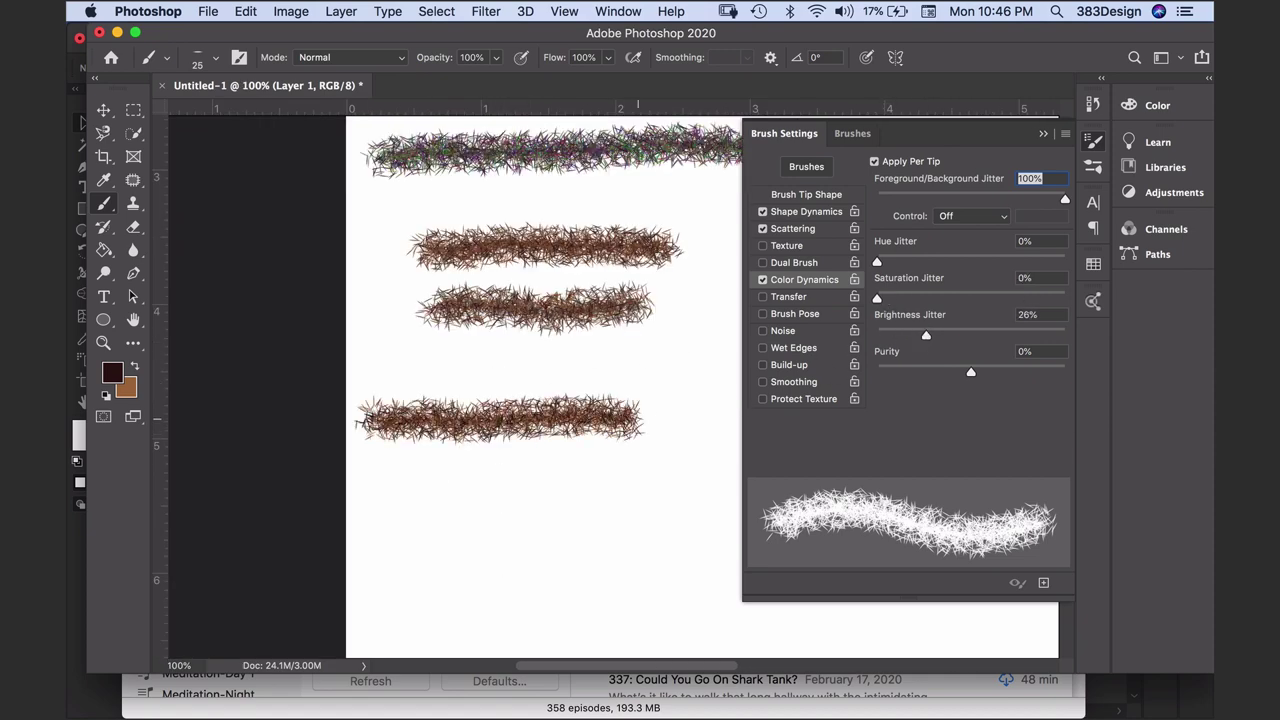
{"action": "left_click_drag", "start_coordinate": [928, 336], "coordinate": [1080, 345]}
{"action": "left_click_drag", "start_coordinate": [390, 514], "coordinate": [612, 514]}
{"action": "scroll", "coordinate": [606, 512], "scroll_direction": "up", "scroll_amount": 1}
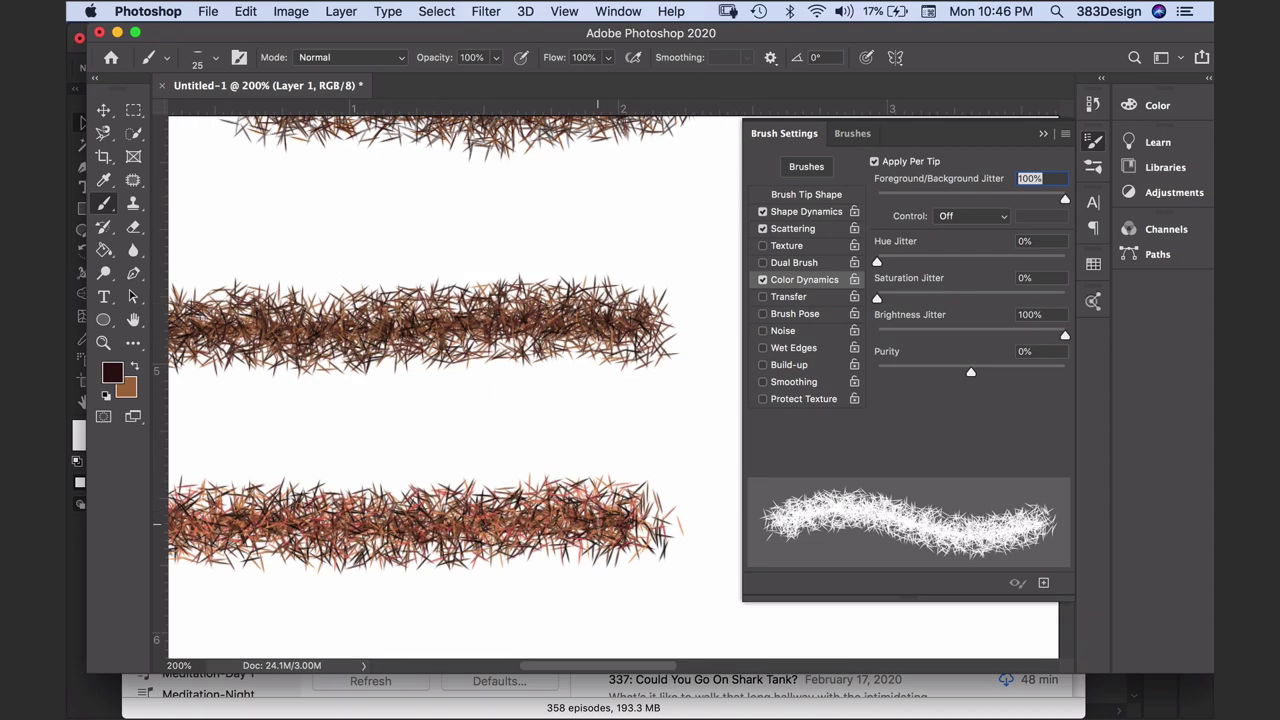
{"action": "scroll", "coordinate": [602, 534], "scroll_direction": "down", "scroll_amount": 1}
Step: Lower Purity to a negative value, show the rulers, and paint a grey test stroke
{"action": "left_click_drag", "start_coordinate": [964, 377], "coordinate": [931, 376]}
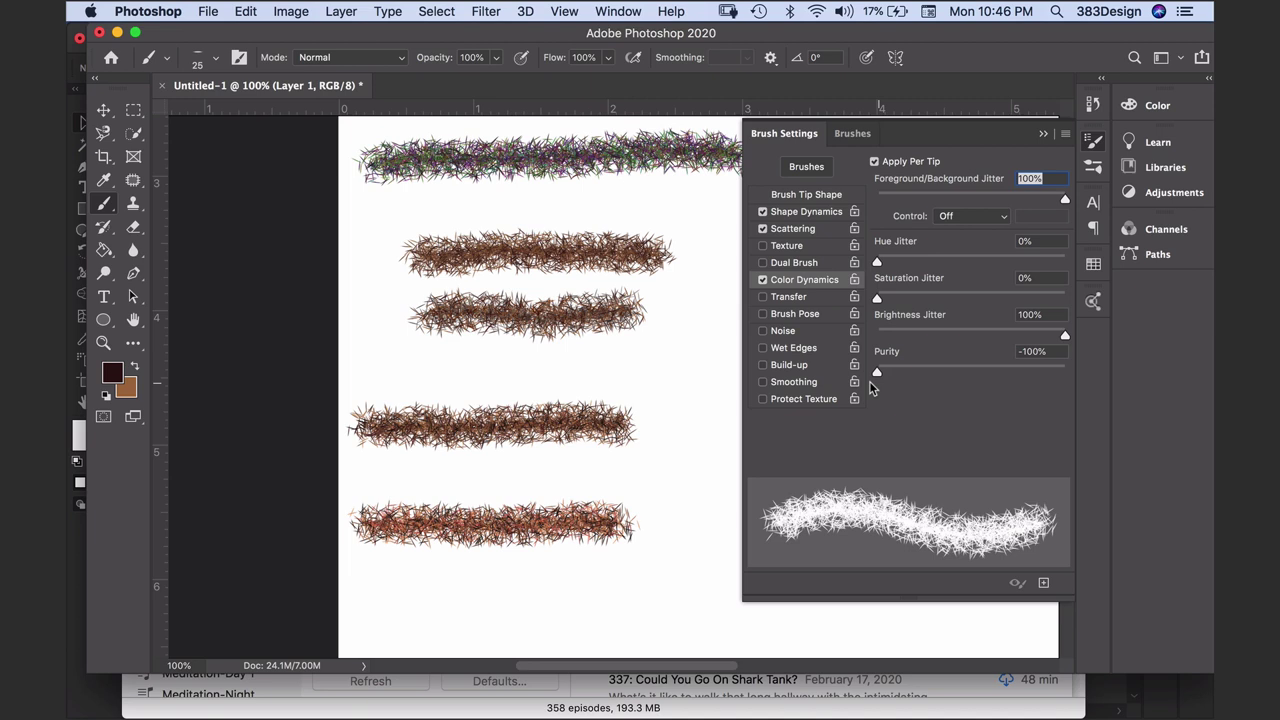
{"action": "scroll", "coordinate": [612, 497], "scroll_direction": "down", "scroll_amount": 10}
{"action": "scroll", "coordinate": [523, 346], "scroll_direction": "right", "scroll_amount": 4}
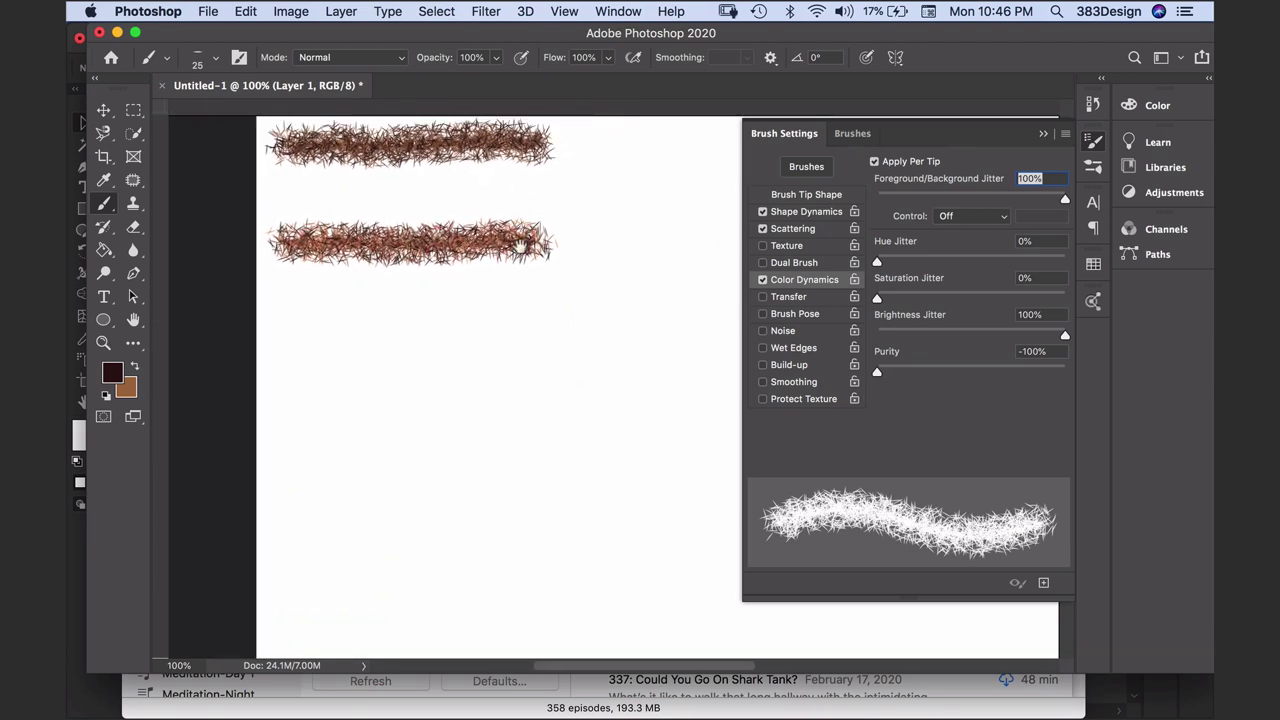
{"action": "key", "text": "ctrl+r"}
{"action": "left_click_drag", "start_coordinate": [232, 372], "coordinate": [610, 373]}
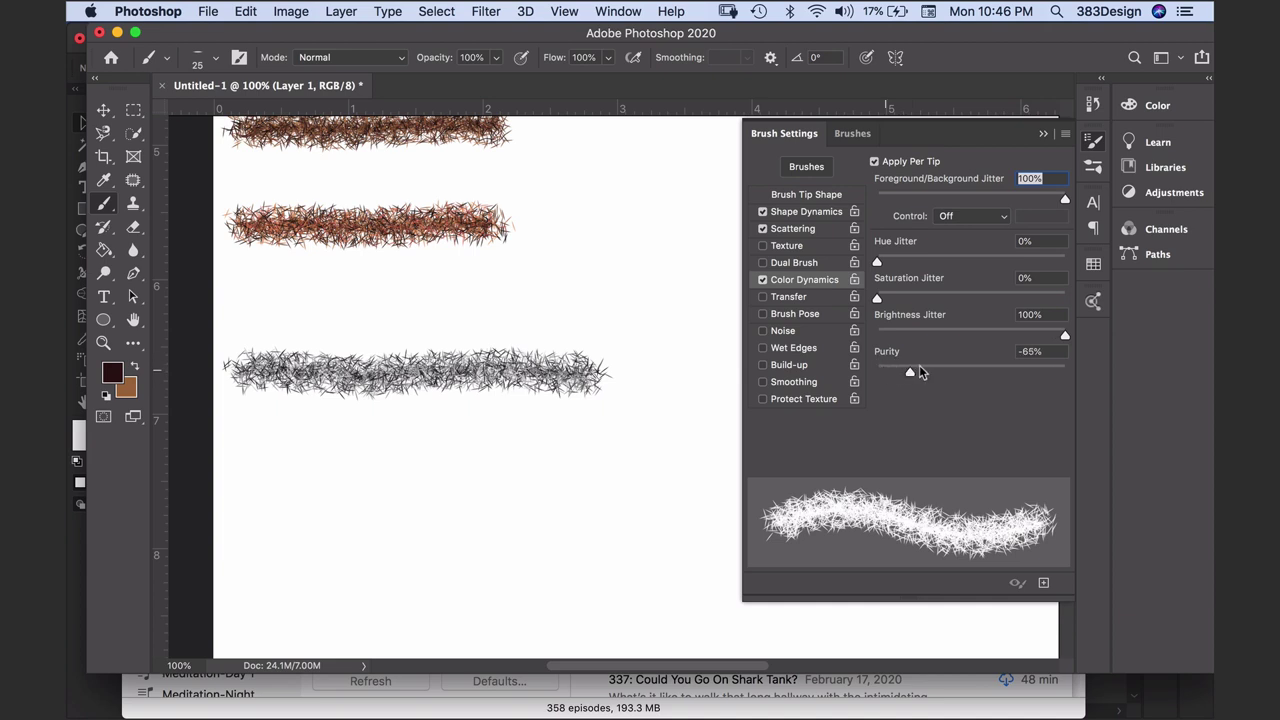
Step: Max out Purity, paint a vivid orange fur stroke, then reset Purity to 0%
{"action": "left_click_drag", "start_coordinate": [919, 368], "coordinate": [1060, 372]}
{"action": "left_click_drag", "start_coordinate": [234, 466], "coordinate": [609, 461]}
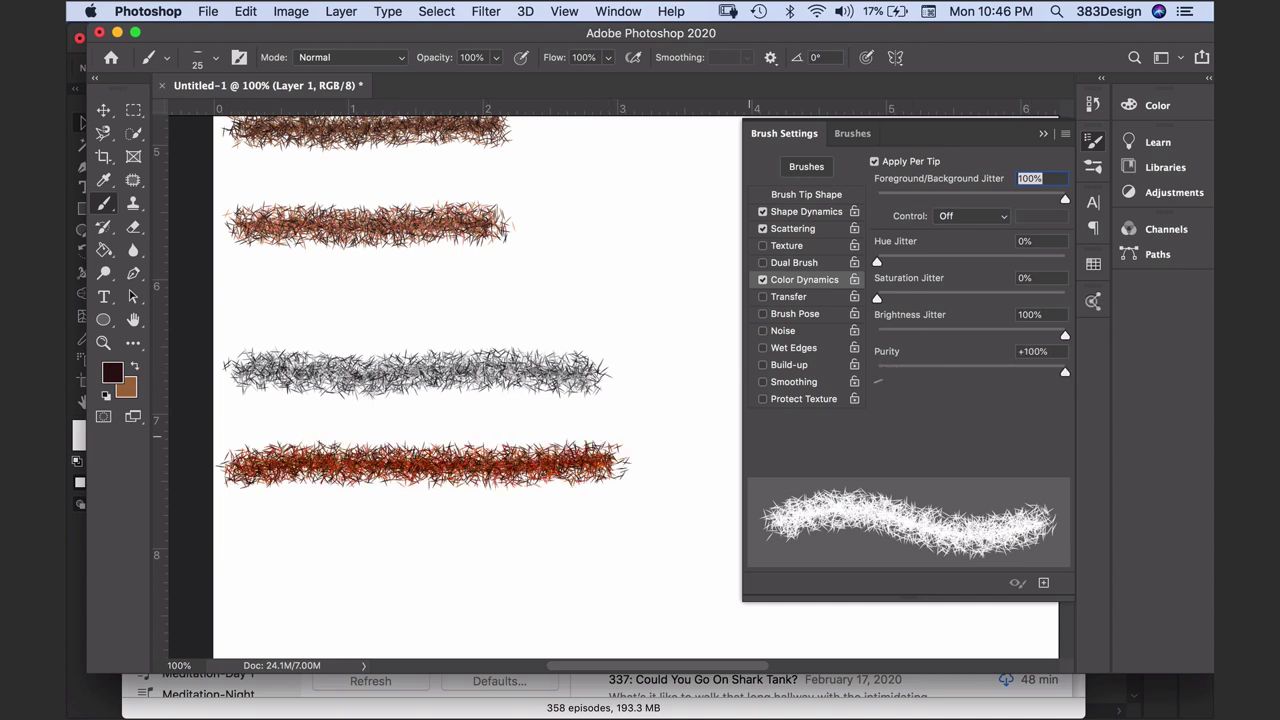
{"action": "double_click", "coordinate": [1040, 347]}
{"action": "type", "text": "0"}
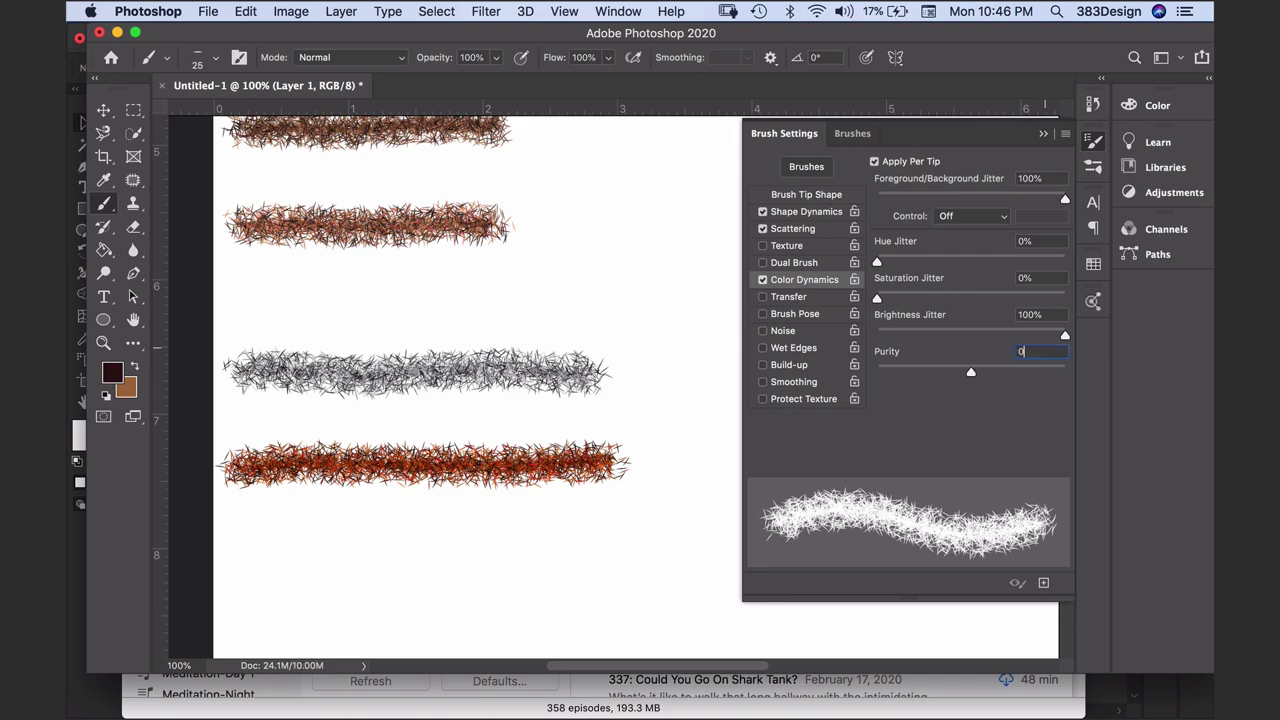
{"action": "scroll", "coordinate": [450, 390], "scroll_direction": "up", "scroll_amount": 5}
{"action": "scroll", "coordinate": [450, 390], "scroll_direction": "right", "scroll_amount": 3}
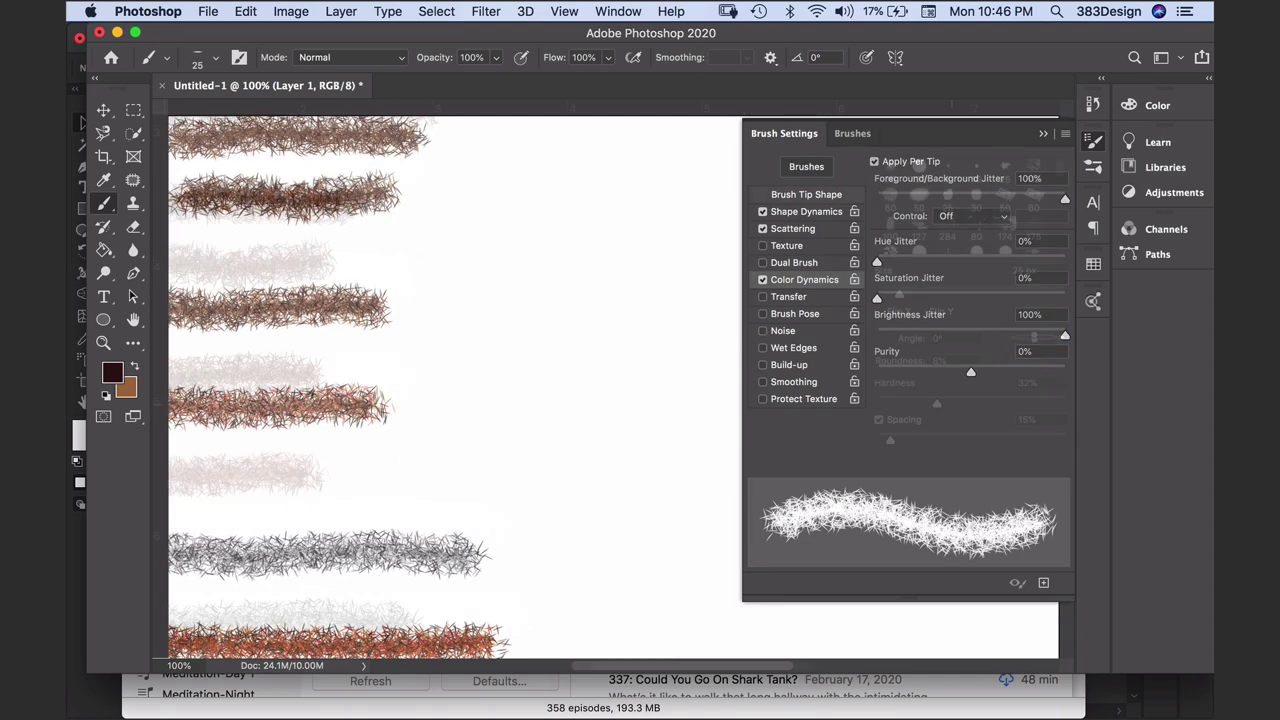
Step: Soften the brush tip hardness to 2% and paint a test stroke, zoomed to 200%
{"action": "left_click", "coordinate": [806, 194]}
{"action": "left_click_drag", "start_coordinate": [904, 403], "coordinate": [880, 403]}
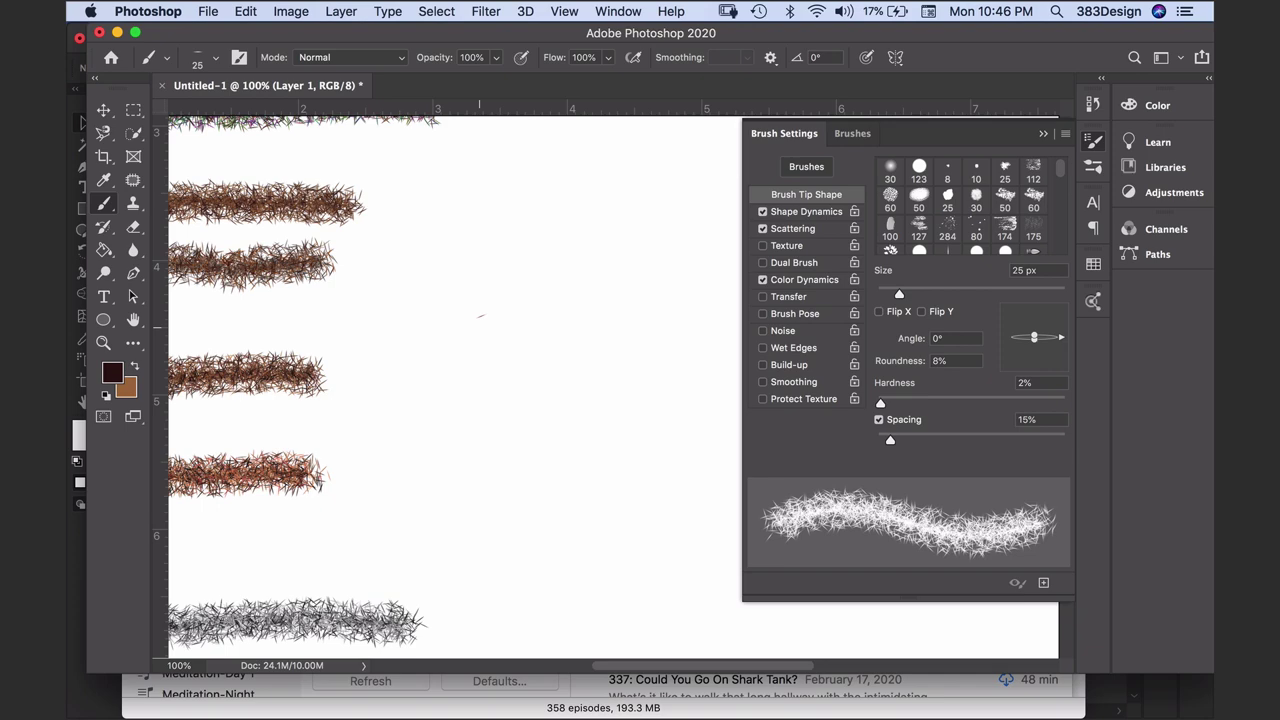
{"action": "left_click_drag", "start_coordinate": [480, 316], "coordinate": [648, 350]}
{"action": "key", "text": "super+equal"}
{"action": "key", "text": "super+equal"}
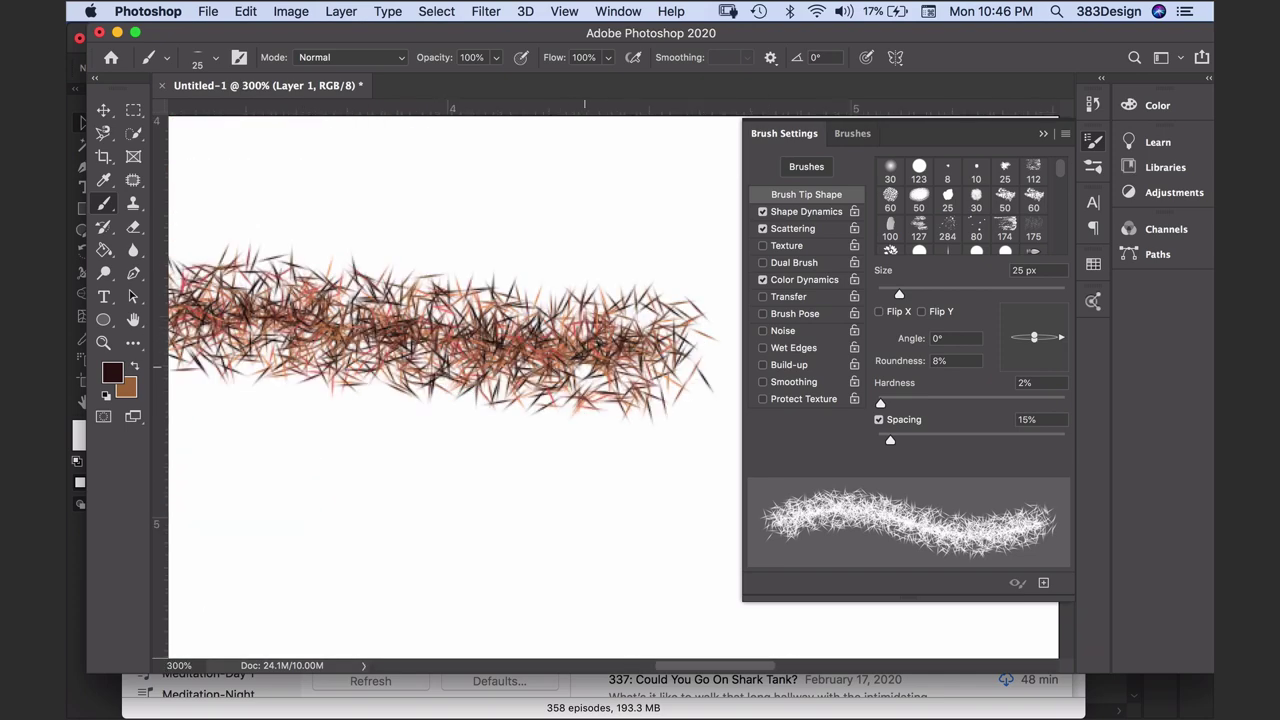
{"action": "key", "text": "super+minus"}
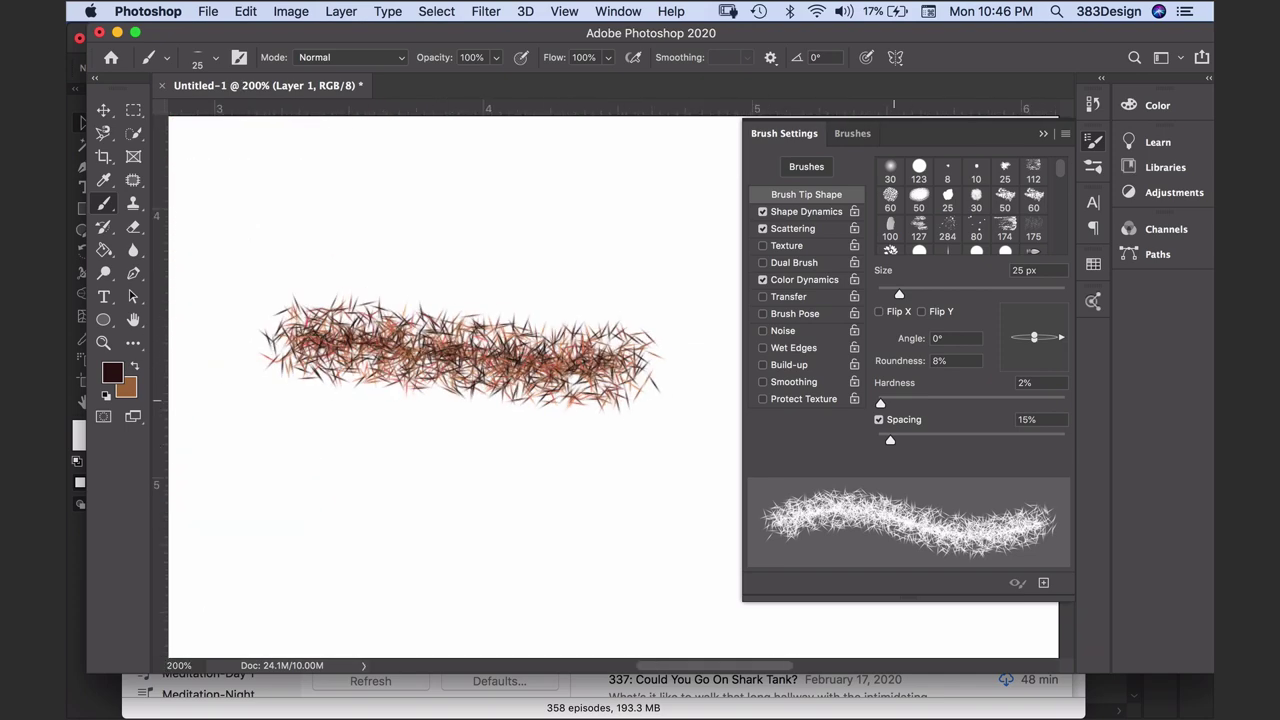
Step: Raise tip hardness to about 70% and spacing to 89%, painting test strokes
{"action": "left_click_drag", "start_coordinate": [880, 403], "coordinate": [1025, 403]}
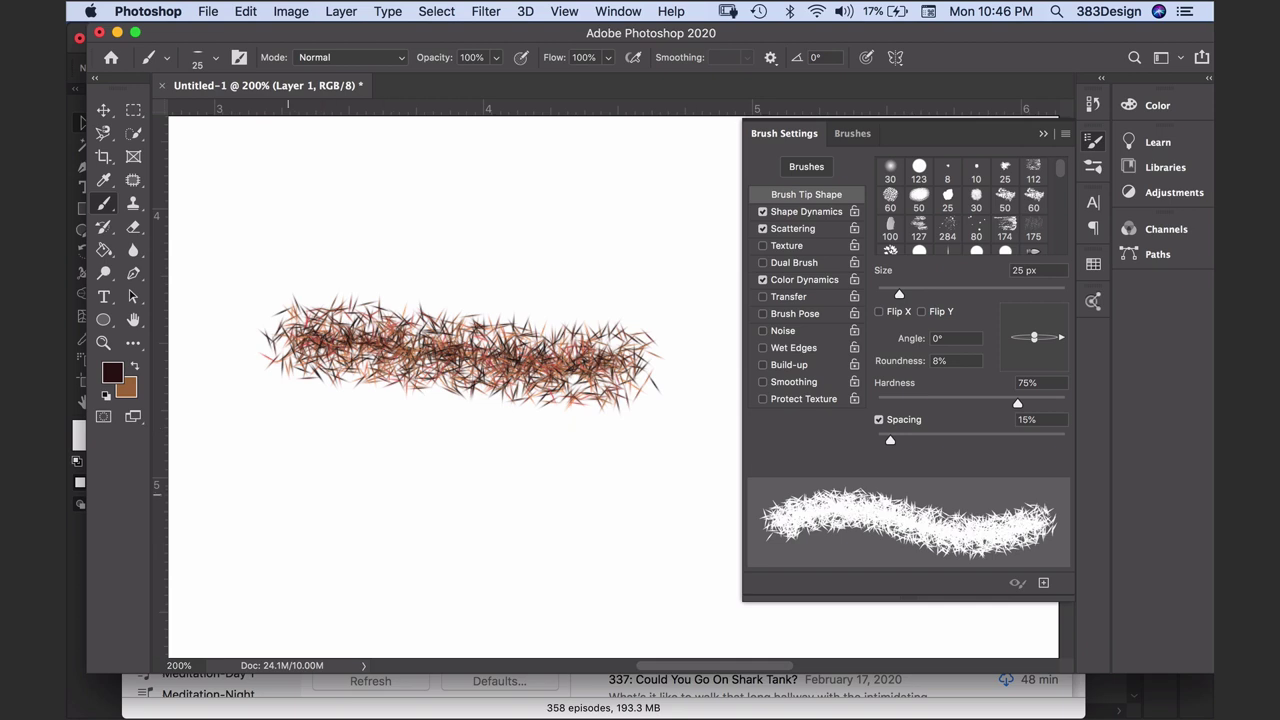
{"action": "left_click_drag", "start_coordinate": [288, 490], "coordinate": [601, 483]}
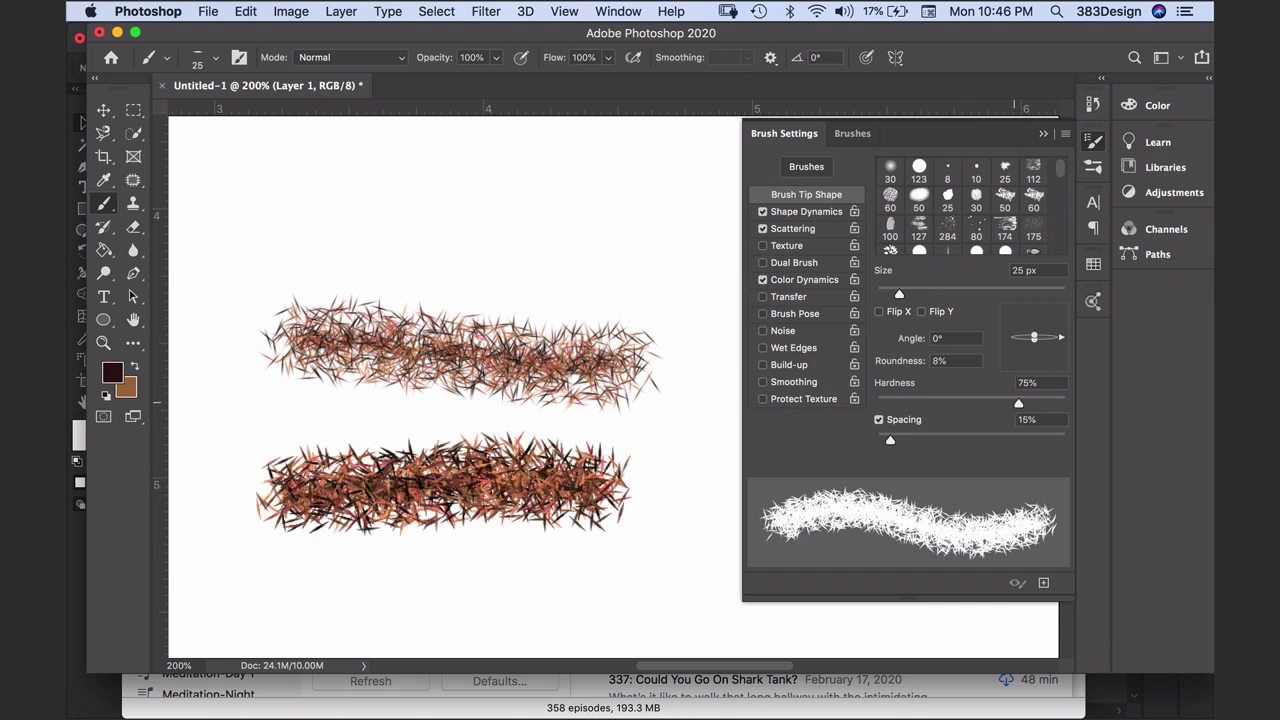
{"action": "left_click_drag", "start_coordinate": [1018, 403], "coordinate": [1003, 403]}
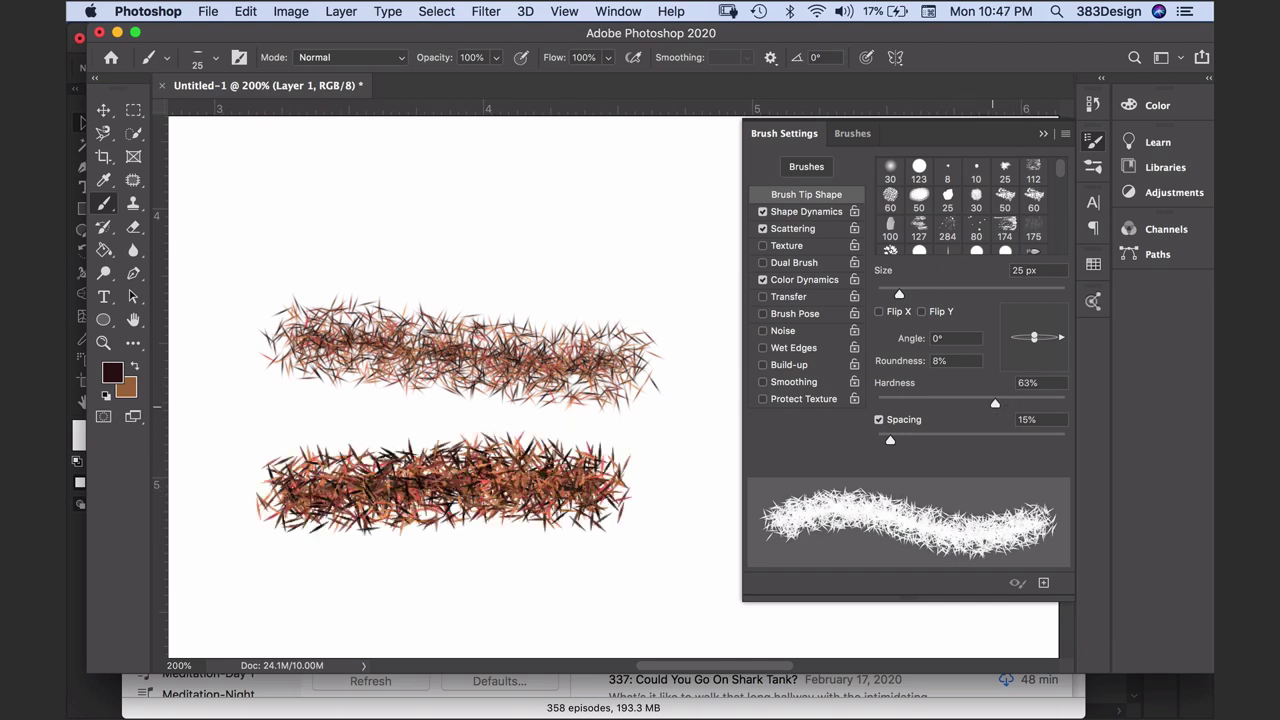
{"action": "scroll", "coordinate": [450, 380], "scroll_direction": "down", "scroll_amount": 5}
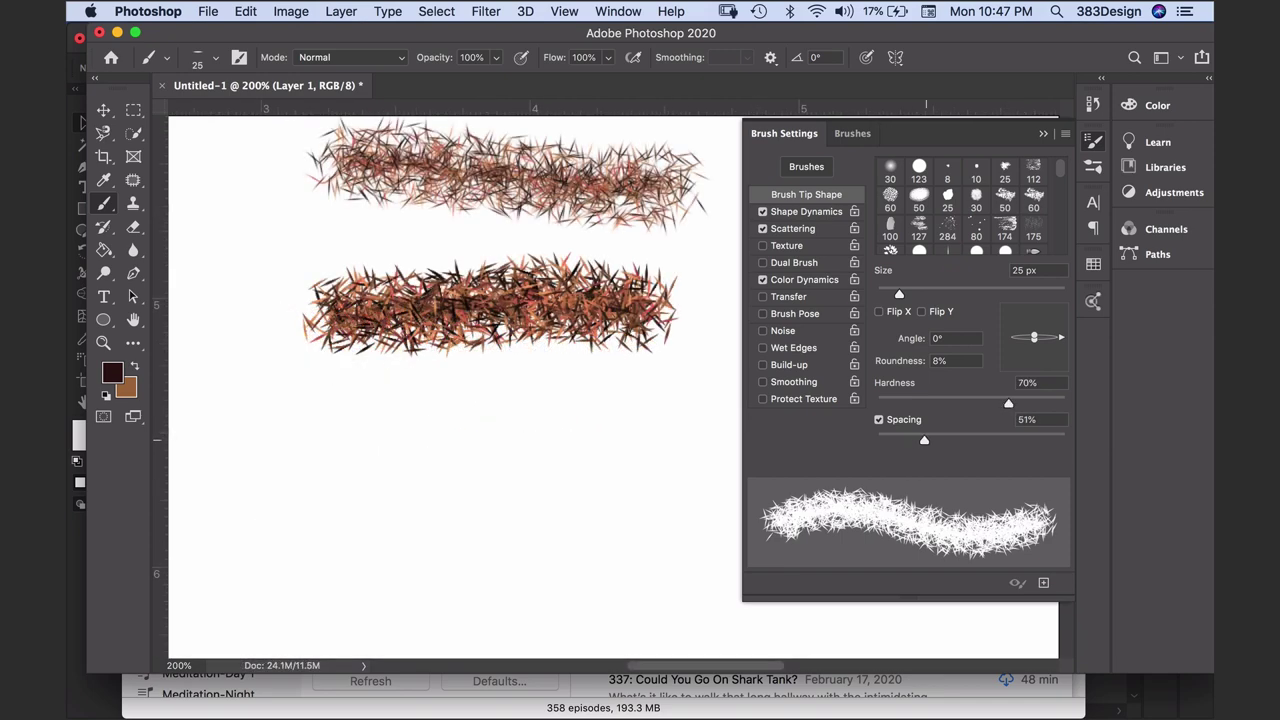
{"action": "left_click_drag", "start_coordinate": [890, 440], "coordinate": [959, 440]}
{"action": "mouse_move", "coordinate": [278, 487]}
{"action": "left_mouse_down"}
{"action": "mouse_move", "coordinate": [395, 470]}
{"action": "mouse_move", "coordinate": [670, 470]}
{"action": "left_mouse_up"}
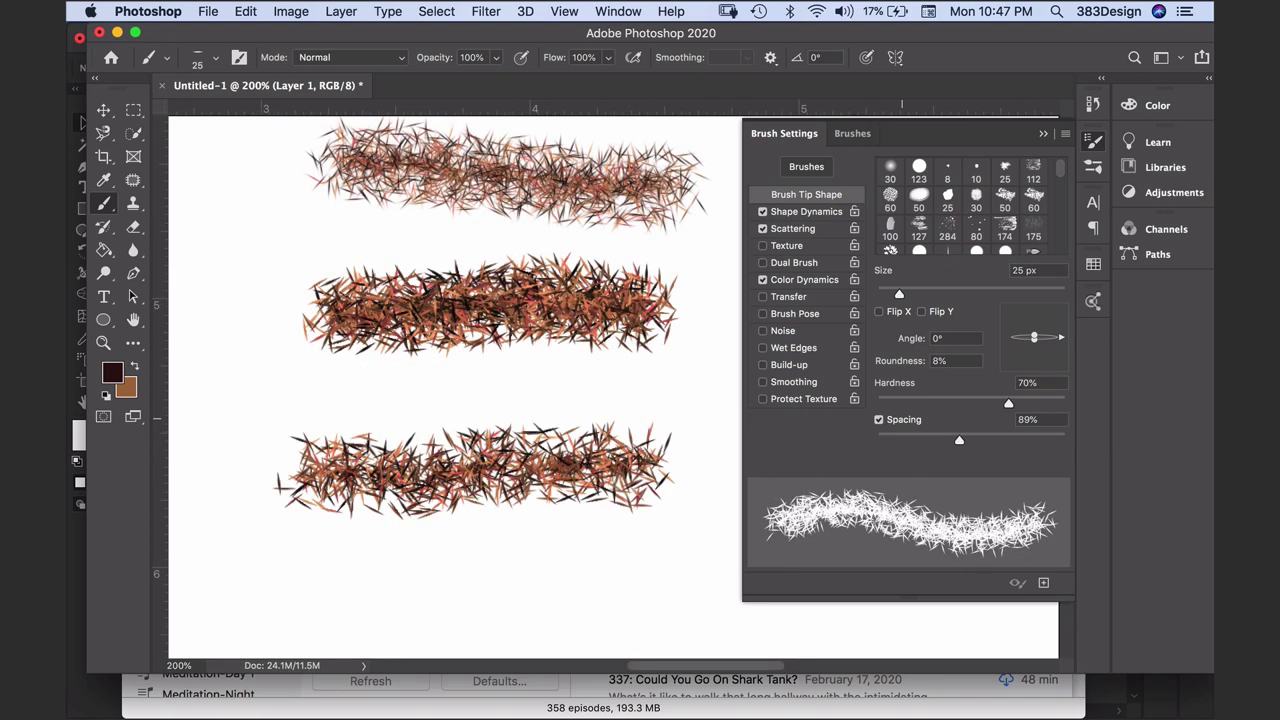
{"action": "left_click_drag", "start_coordinate": [1008, 403], "coordinate": [1041, 403]}
Step: Set Scattering to 500% with Count 5 and paint a dense stroke at the bottom
{"action": "left_click", "coordinate": [800, 228]}
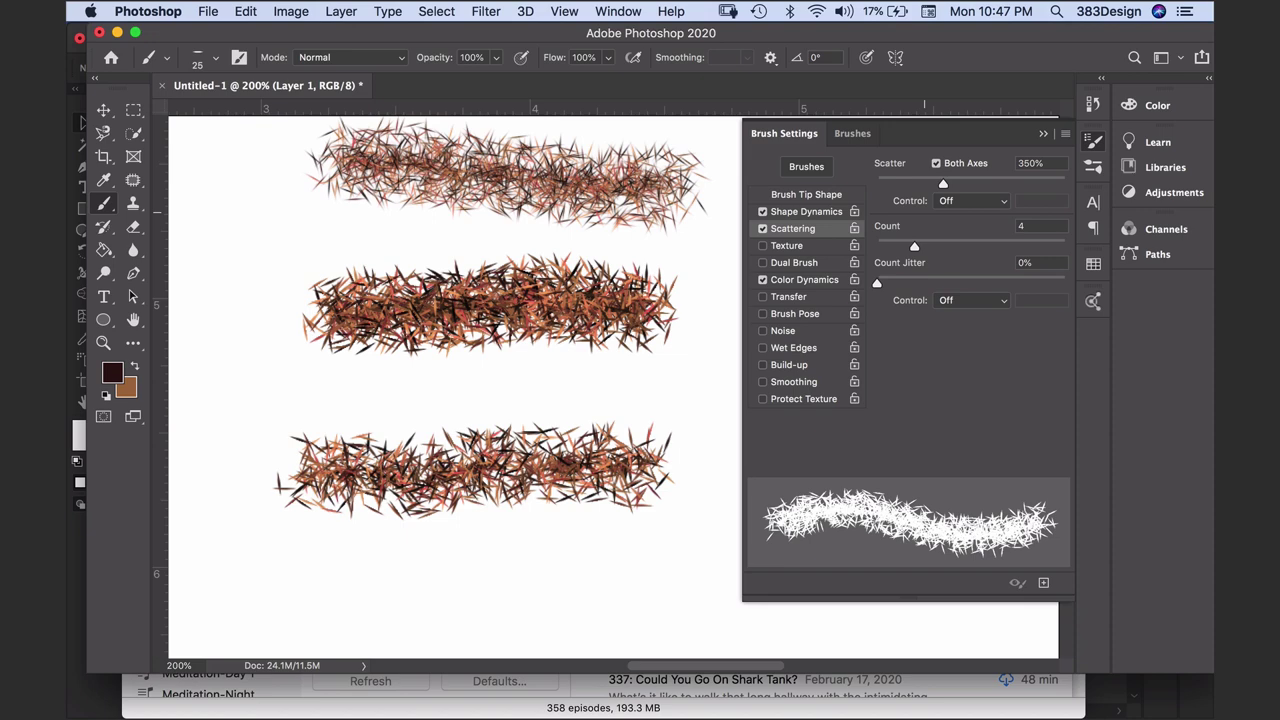
{"action": "left_click_drag", "start_coordinate": [943, 183], "coordinate": [971, 183]}
{"action": "left_click_drag", "start_coordinate": [914, 246], "coordinate": [928, 246]}
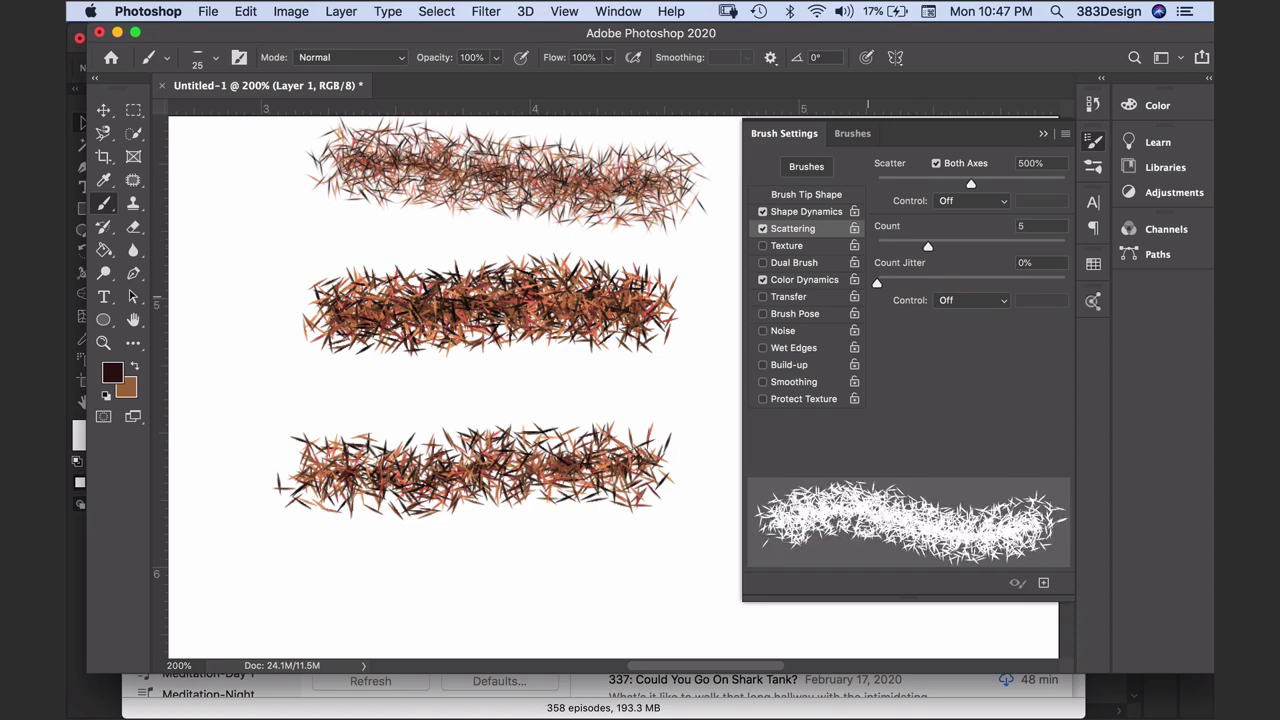
{"action": "mouse_move", "coordinate": [285, 600]}
{"action": "left_mouse_down"}
{"action": "mouse_move", "coordinate": [510, 565]}
{"action": "mouse_move", "coordinate": [645, 590]}
{"action": "mouse_move", "coordinate": [345, 610]}
{"action": "left_mouse_up"}
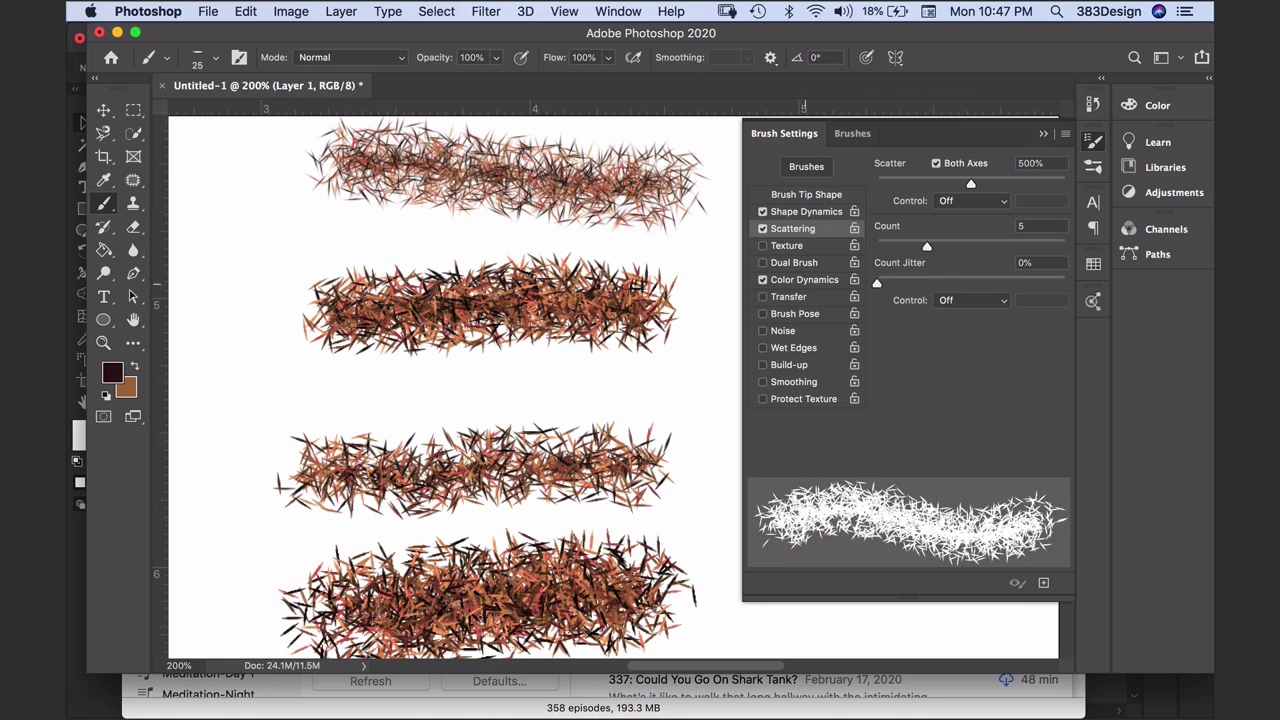
Step: Save the current brush settings as a new brush preset named 'Fur Brush'
{"action": "left_click", "coordinate": [804, 279]}
{"action": "key", "text": "super+minus"}
{"action": "key", "text": "super+minus"}
{"action": "key", "text": "super+minus"}
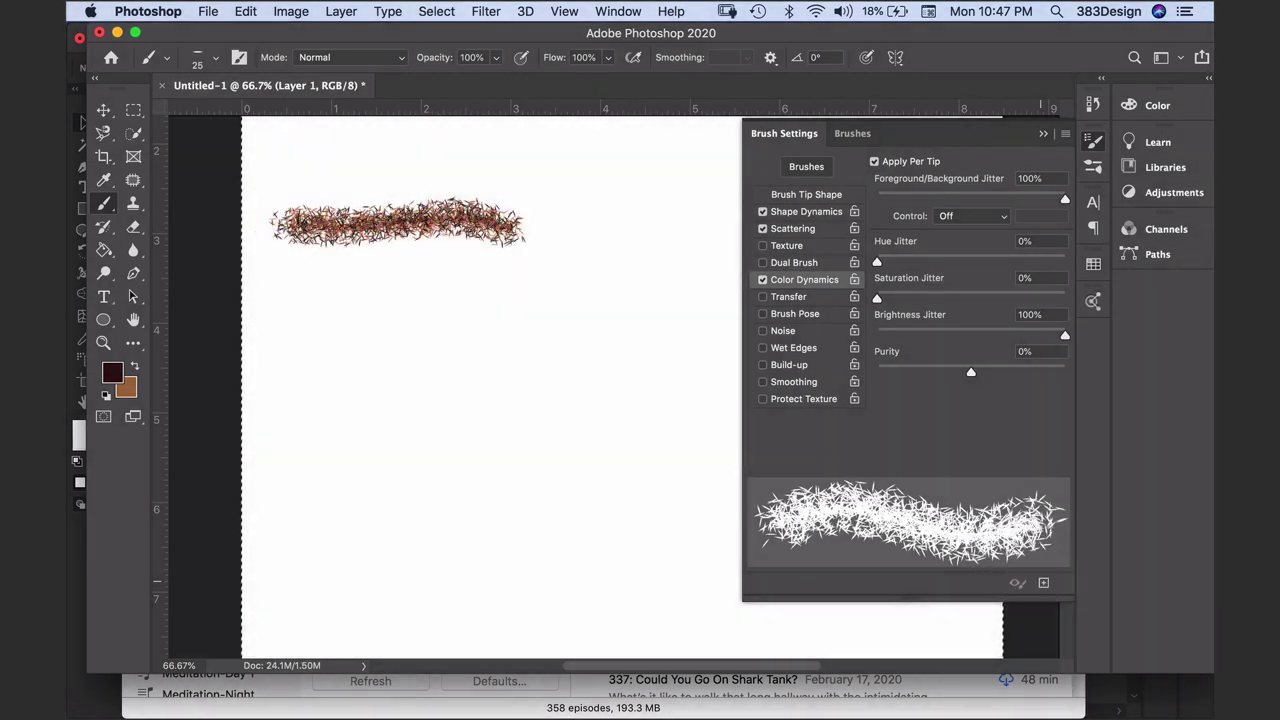
{"action": "left_click", "coordinate": [1043, 582]}
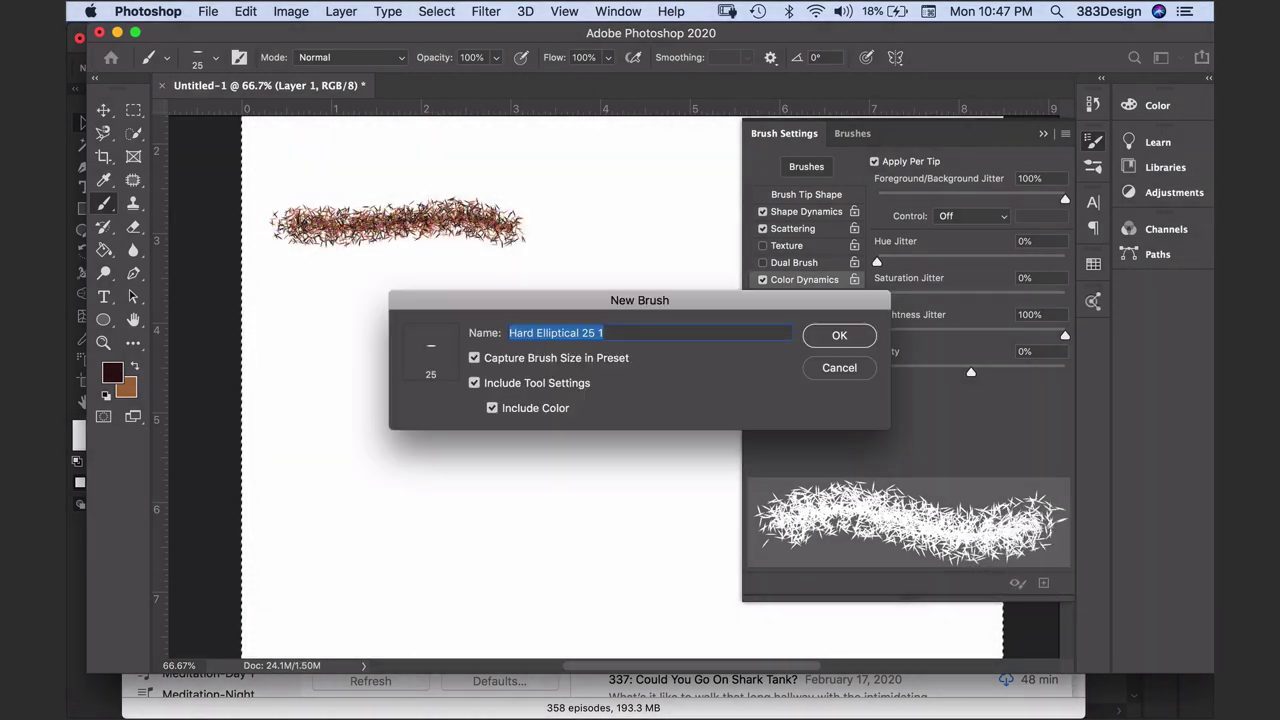
{"action": "type", "text": "Fur Brush"}
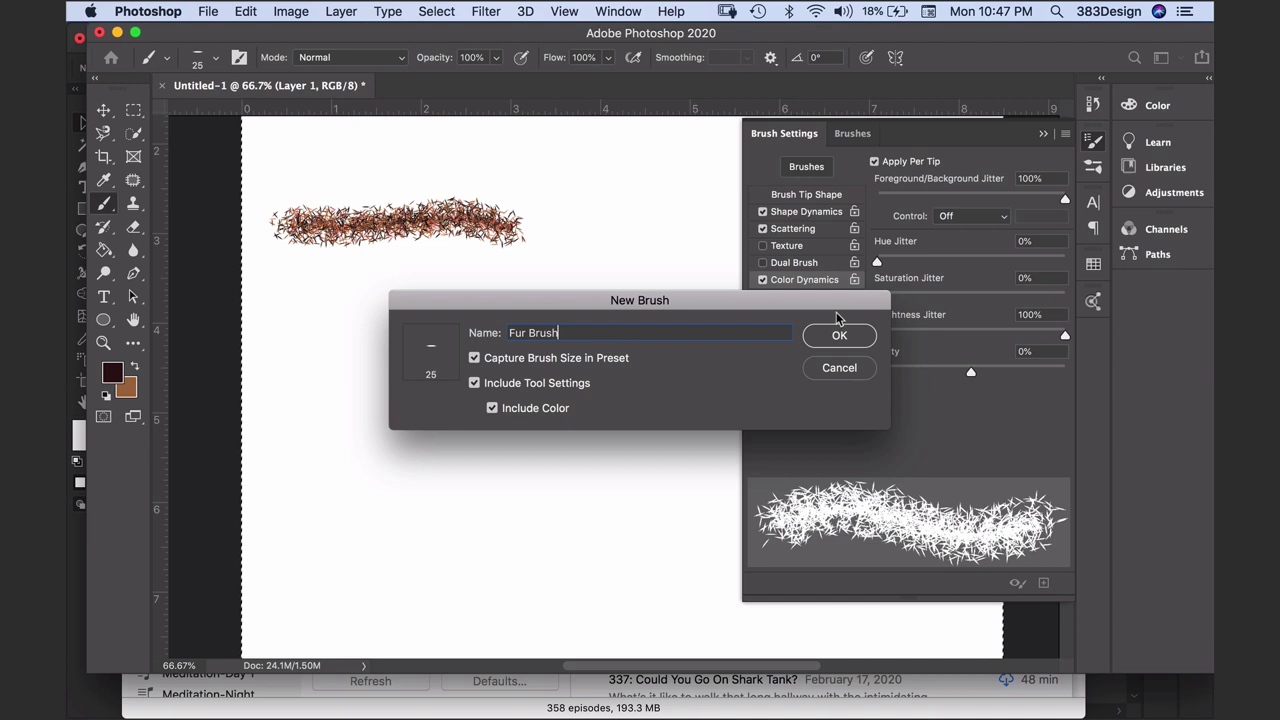
{"action": "left_click", "coordinate": [852, 339]}
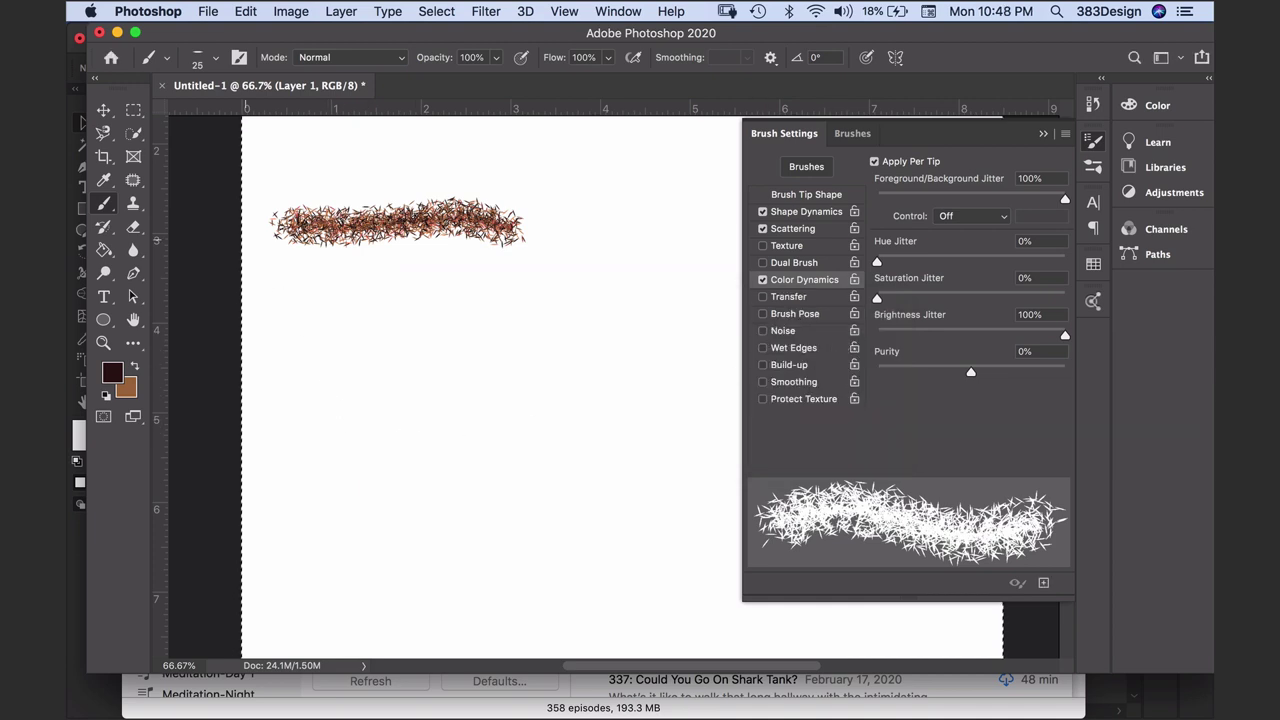
Step: Pick the Fur Brush preset and paint a short brown fur test stroke
{"action": "left_click", "coordinate": [200, 66]}
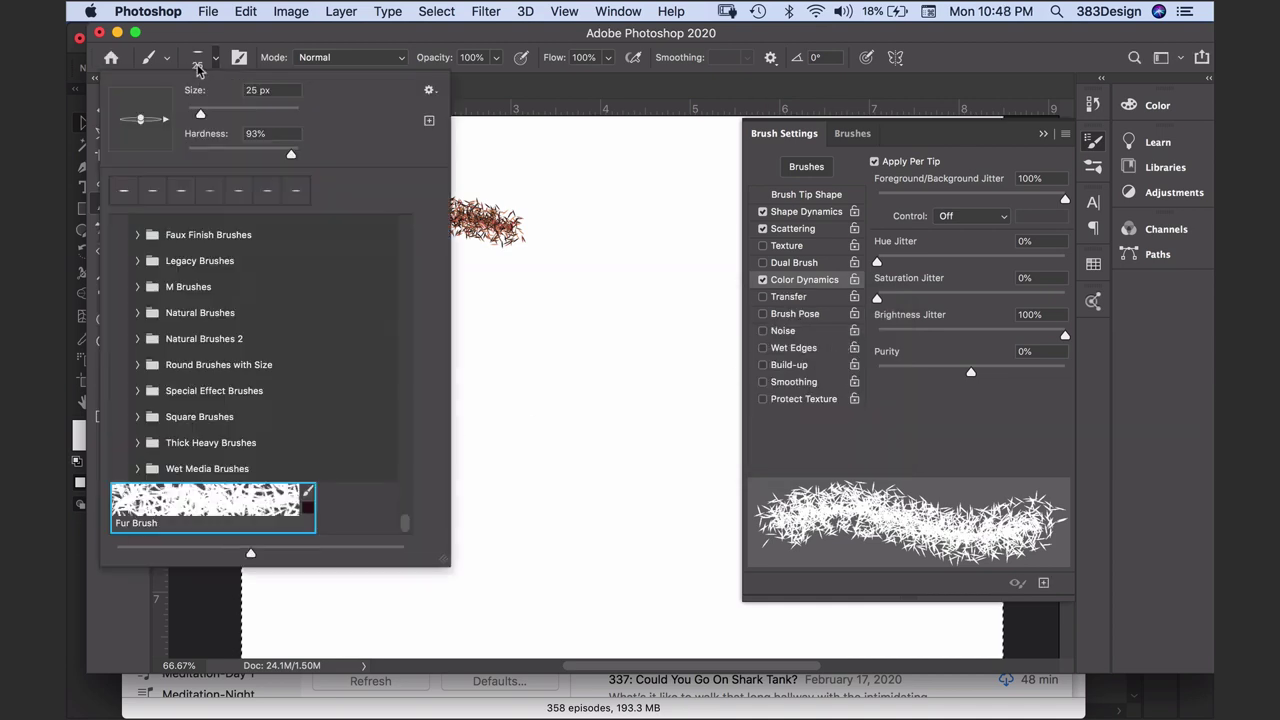
{"action": "left_click", "coordinate": [490, 495]}
{"action": "mouse_move", "coordinate": [280, 345]}
{"action": "left_mouse_down"}
{"action": "mouse_move", "coordinate": [568, 348]}
{"action": "mouse_move", "coordinate": [325, 350]}
{"action": "left_mouse_up"}
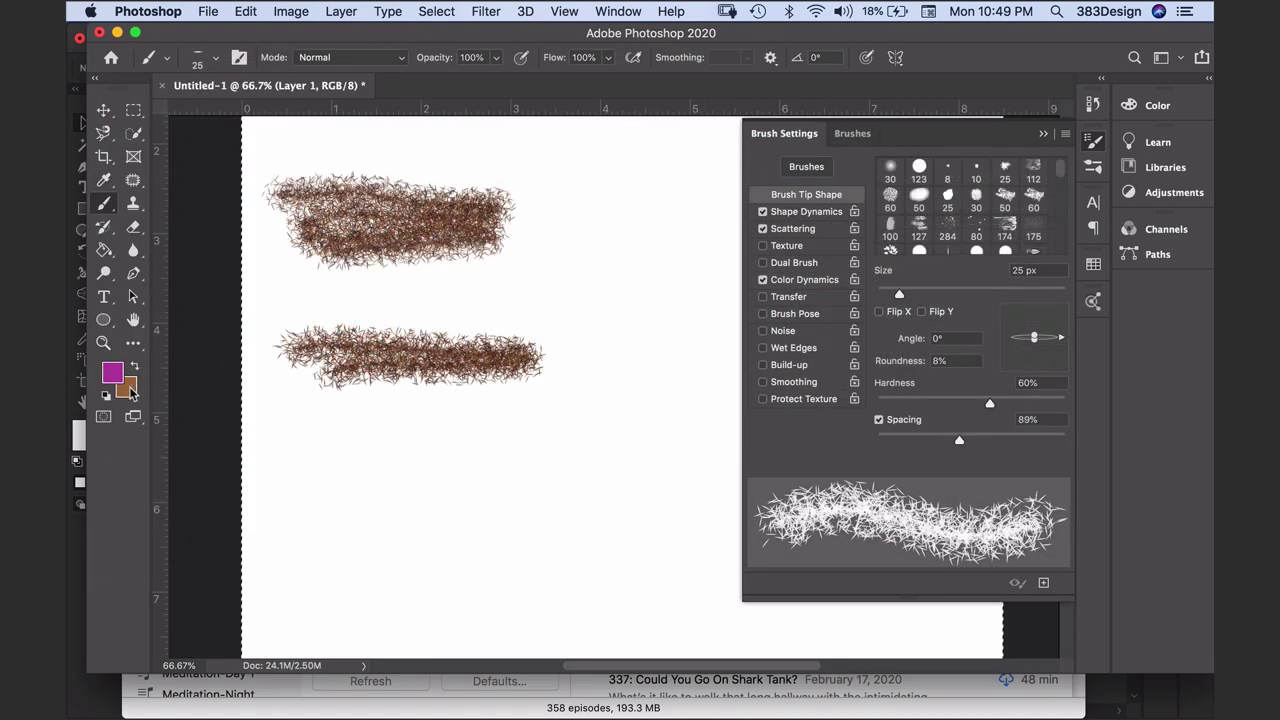
Step: Set the background colour to dark purple #401939, paint a purple fur stroke below, and reselect Fur Brush
{"action": "left_click", "coordinate": [130, 391]}
{"action": "left_click", "coordinate": [617, 325]}
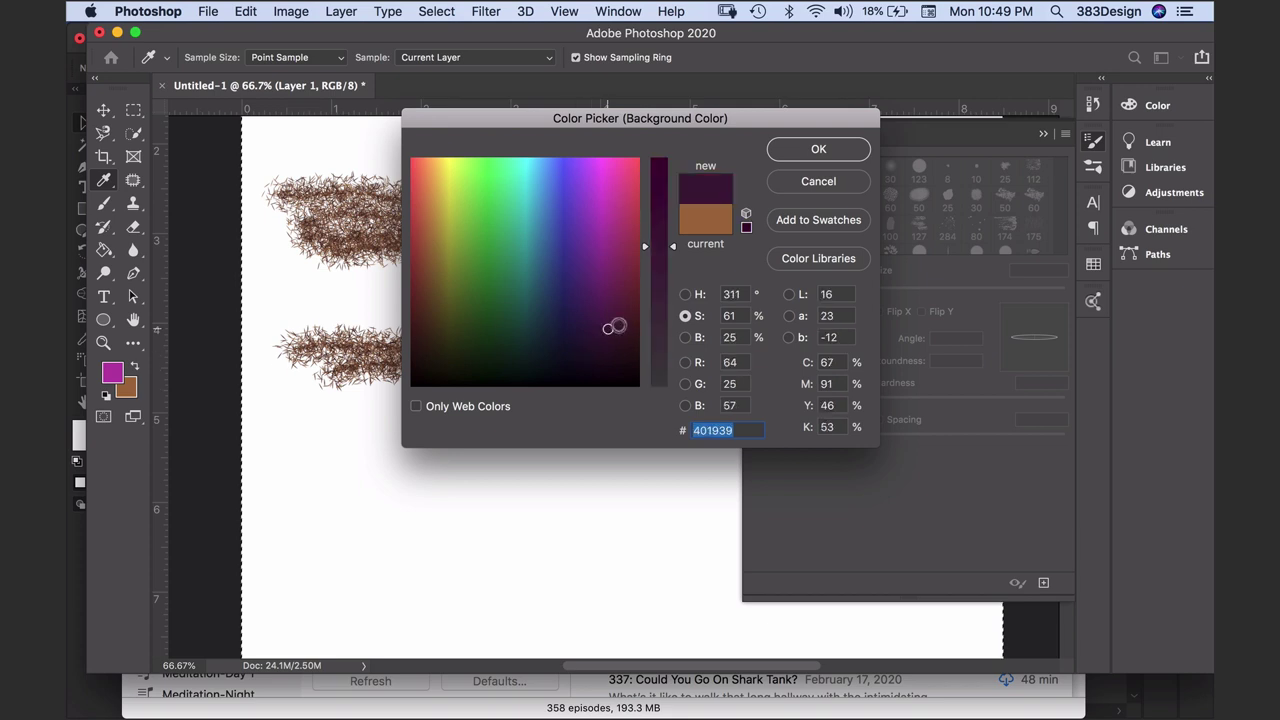
{"action": "left_click", "coordinate": [798, 152]}
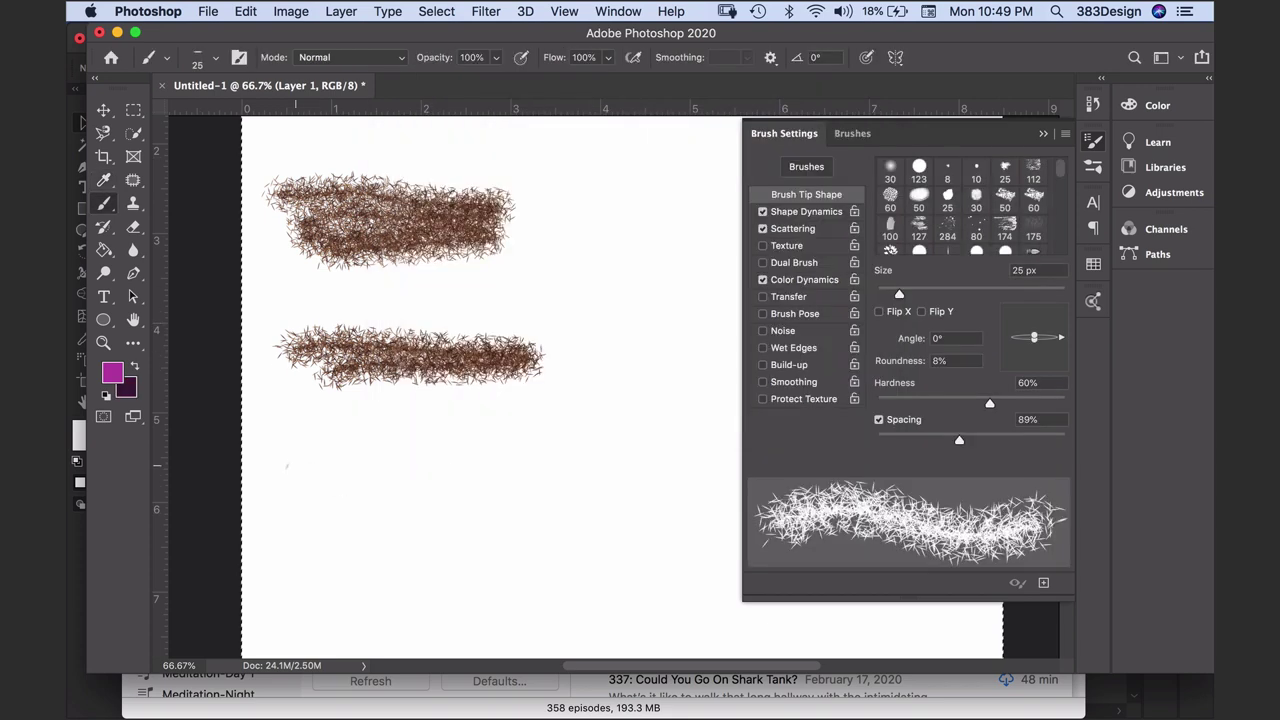
{"action": "mouse_move", "coordinate": [287, 465]}
{"action": "left_mouse_down"}
{"action": "mouse_move", "coordinate": [478, 460]}
{"action": "mouse_move", "coordinate": [553, 478]}
{"action": "mouse_move", "coordinate": [312, 477]}
{"action": "mouse_move", "coordinate": [492, 483]}
{"action": "left_mouse_up"}
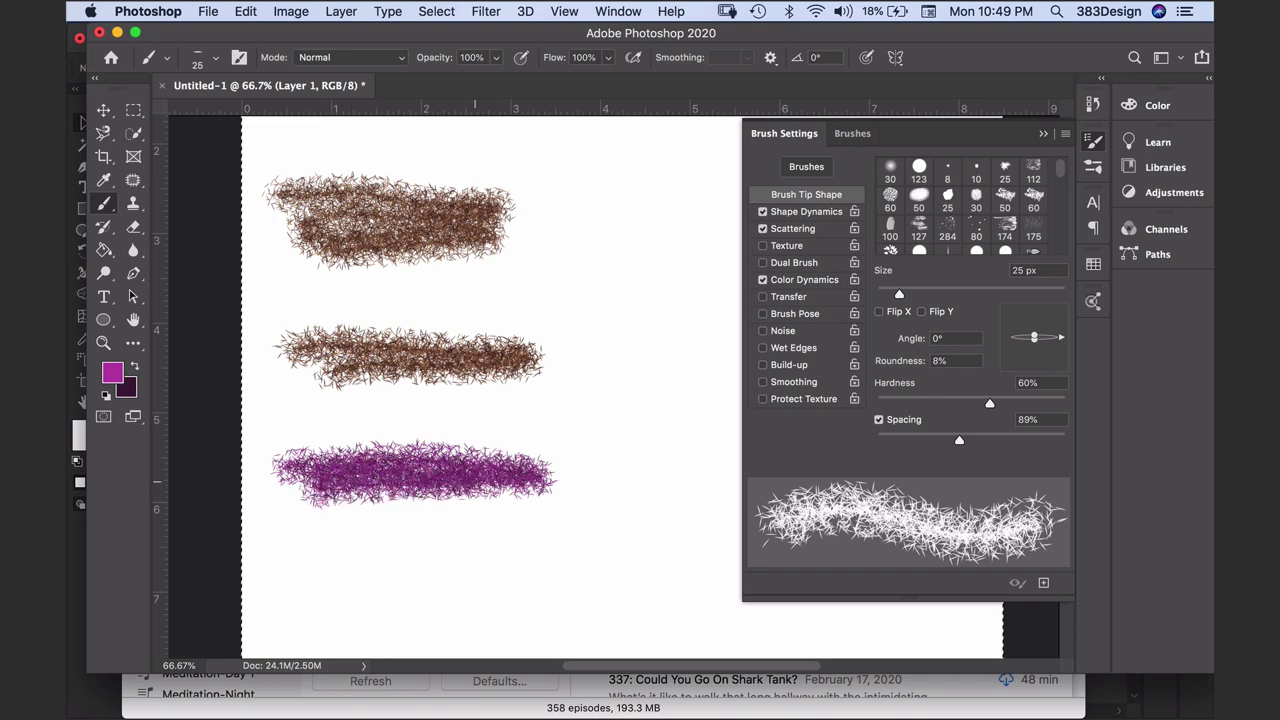
{"action": "right_click", "coordinate": [492, 483]}
{"action": "left_click", "coordinate": [250, 508]}
{"action": "key", "text": "Return"}
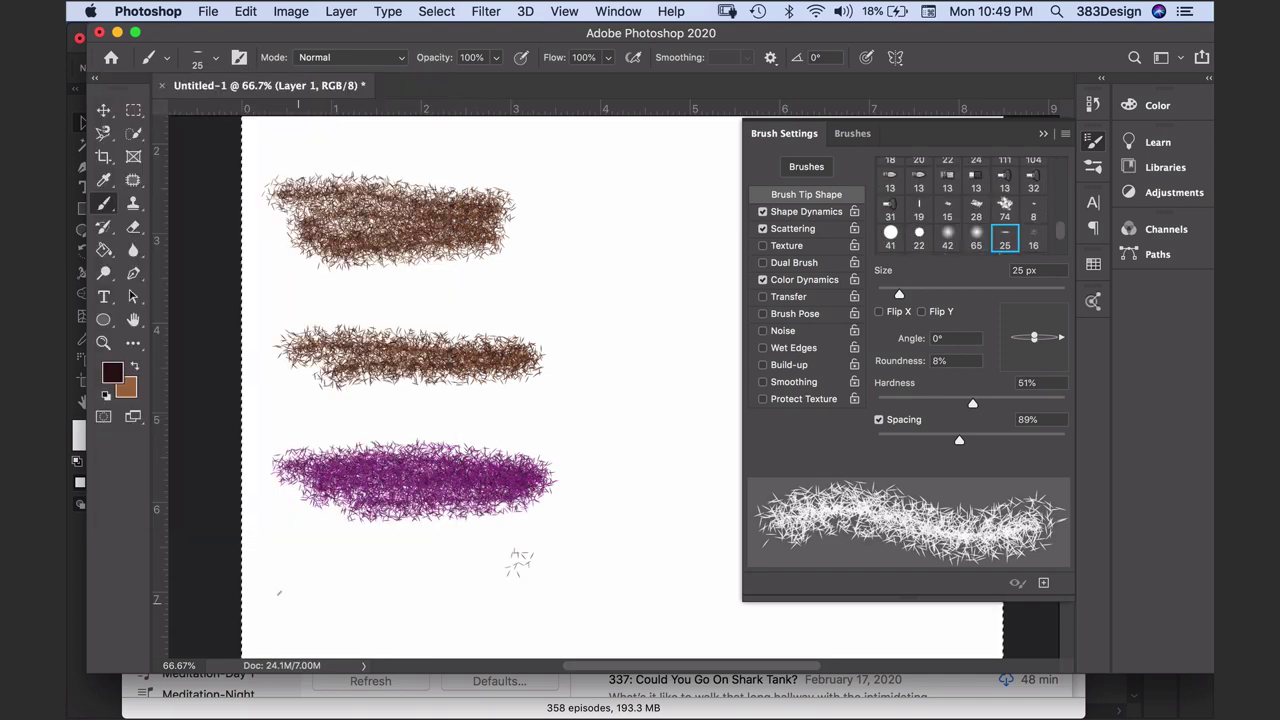